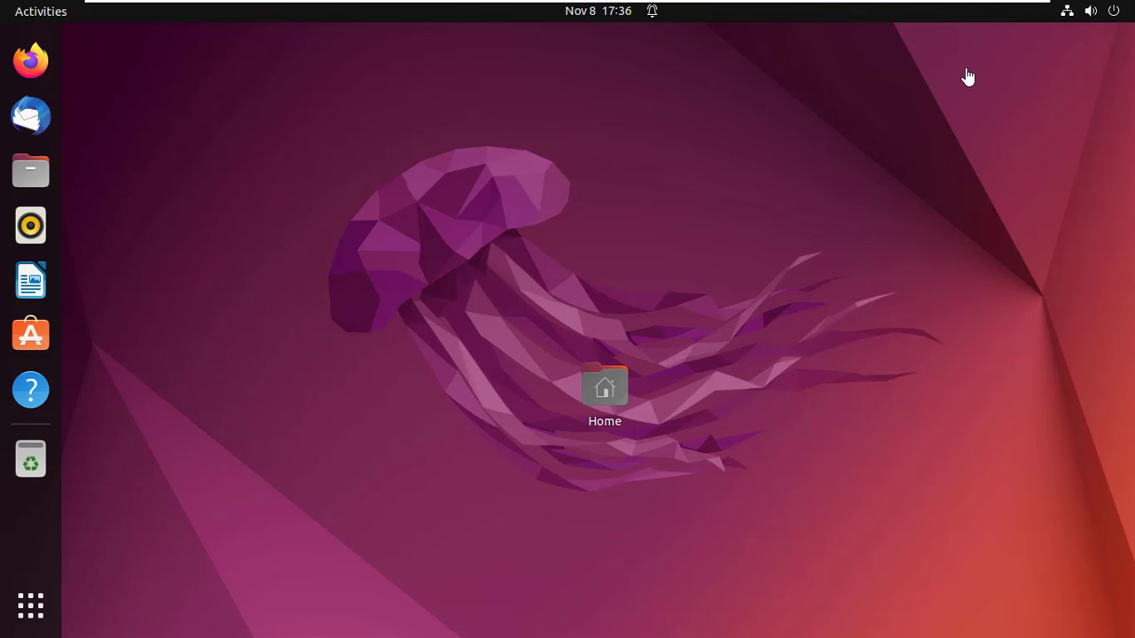
- Turn on Sharing in the Ubuntu system settings and open the Remote Desktop options
{"action": "left_click", "coordinate": [1076, 18]}
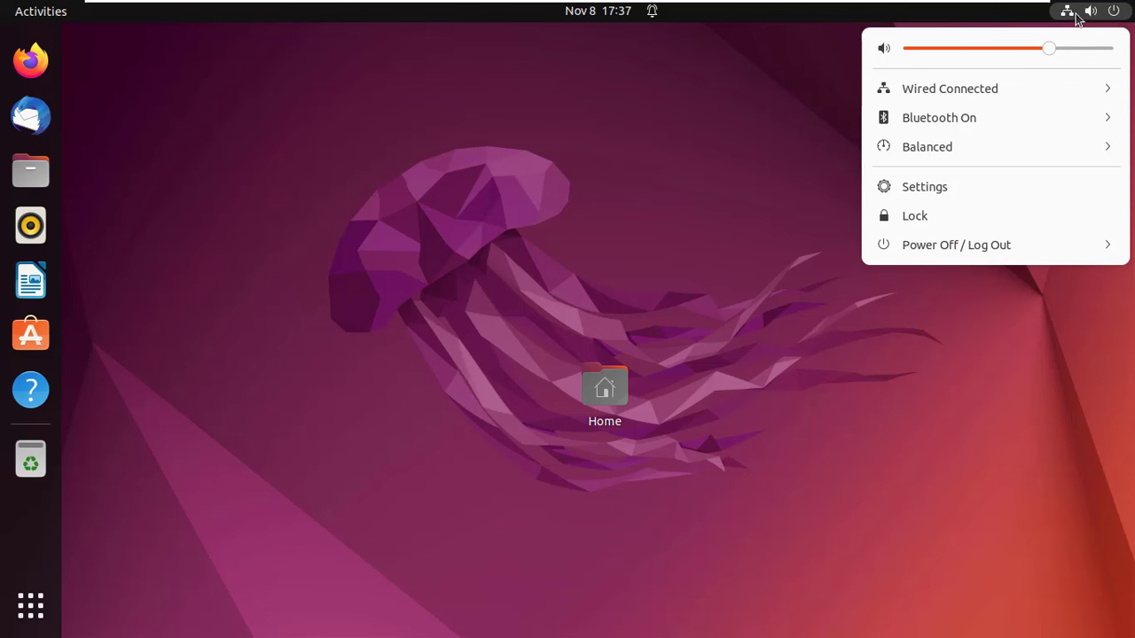
{"action": "left_click", "coordinate": [1018, 186]}
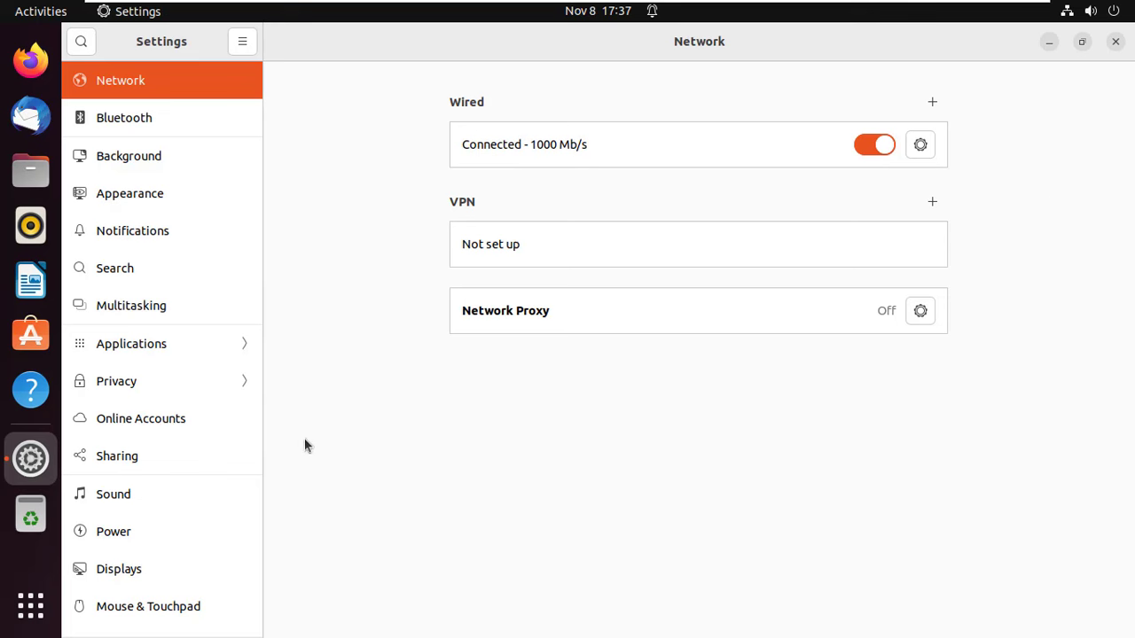
{"action": "left_click", "coordinate": [160, 458]}
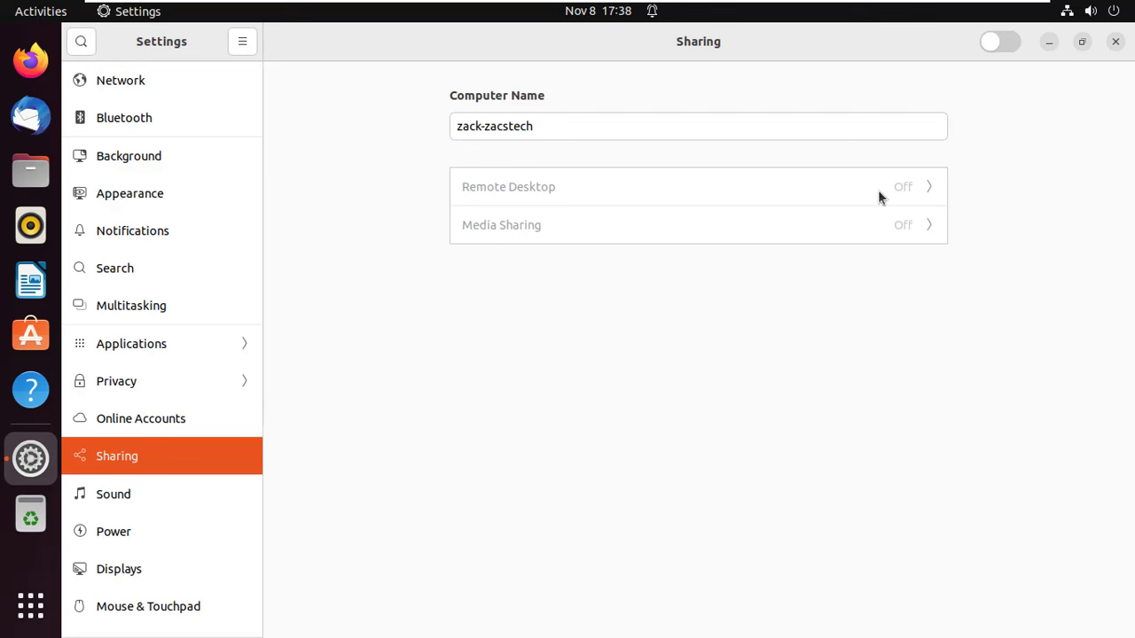
{"action": "left_click", "coordinate": [1012, 47]}
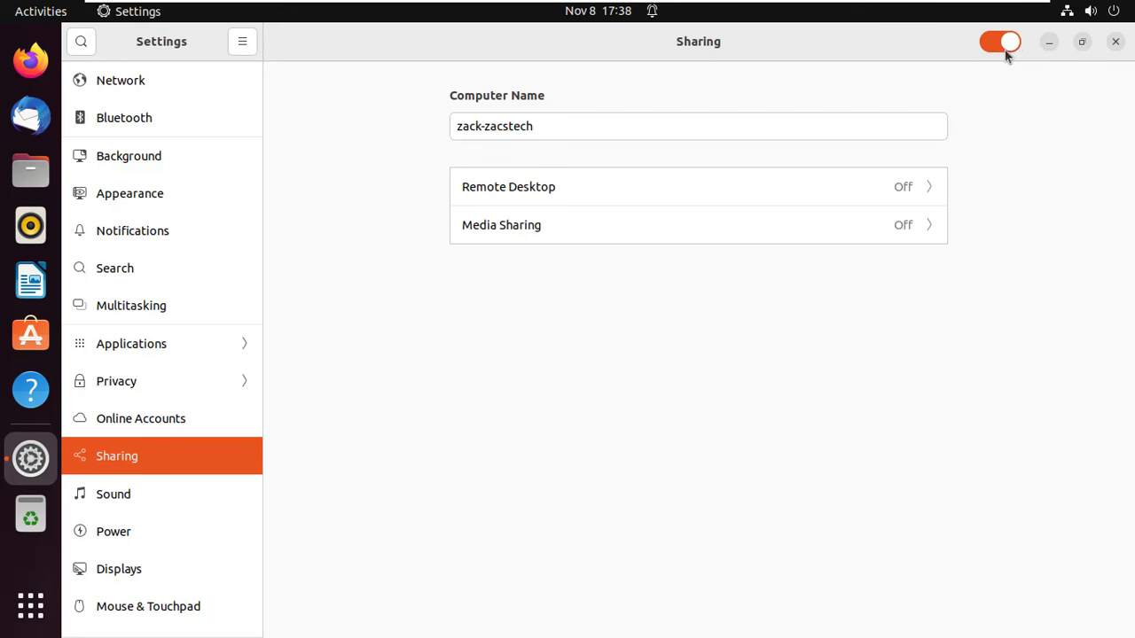
{"action": "left_click", "coordinate": [906, 188]}
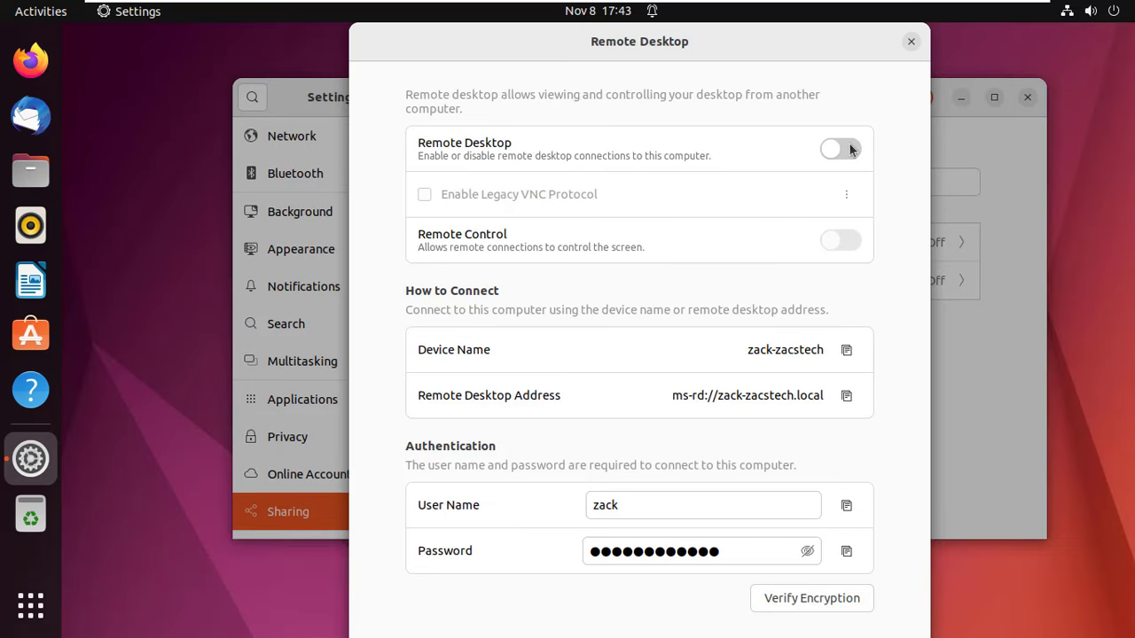
- Enable Remote Desktop, the legacy VNC protocol and Remote Control, and make VNC connections require a password
{"action": "left_click", "coordinate": [851, 150]}
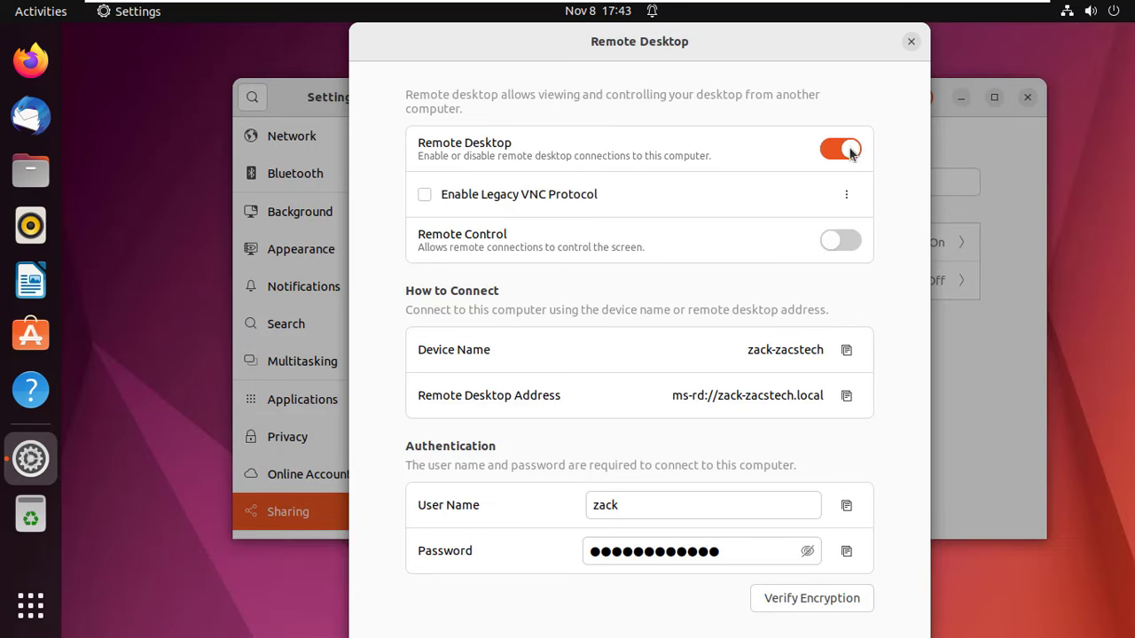
{"action": "left_click", "coordinate": [424, 195]}
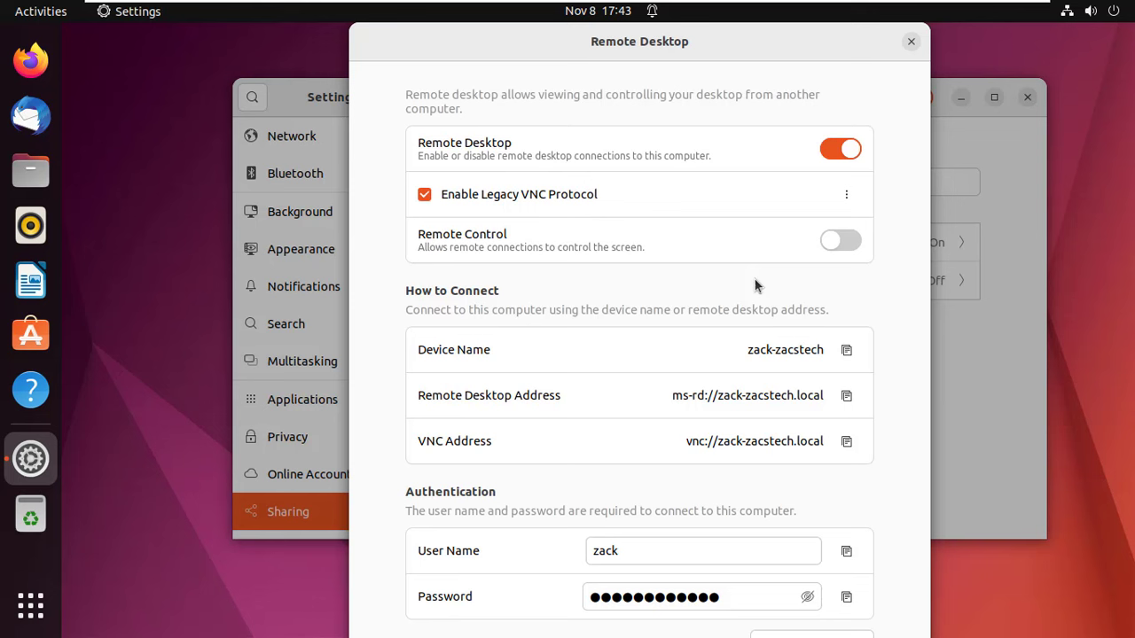
{"action": "left_click", "coordinate": [834, 248]}
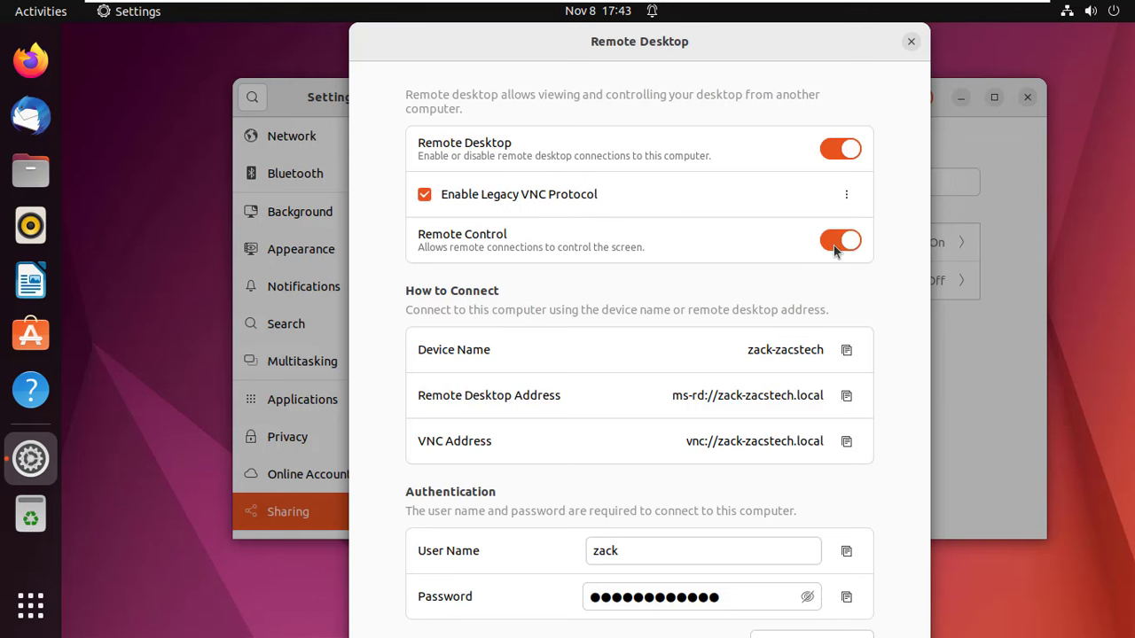
{"action": "left_click", "coordinate": [852, 196]}
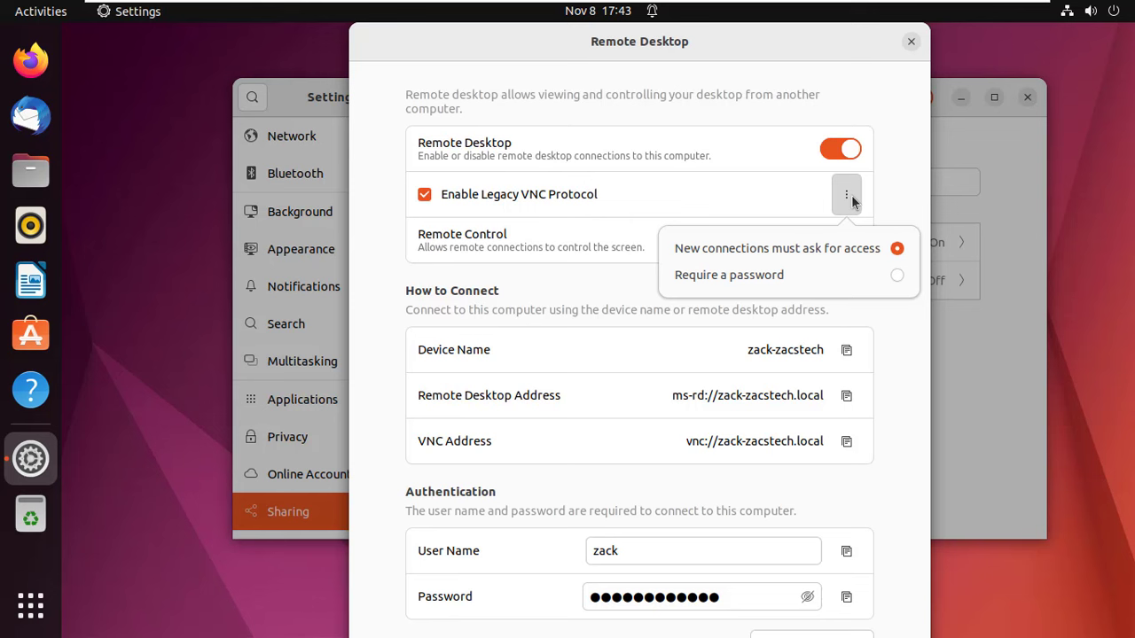
{"action": "left_click", "coordinate": [899, 276]}
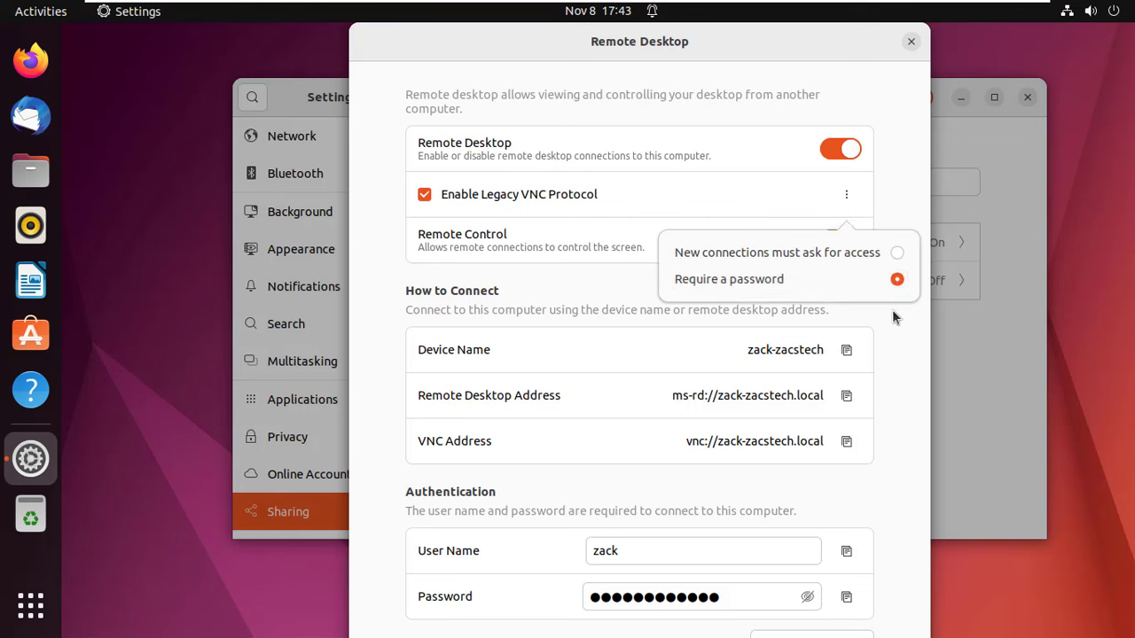
{"action": "left_click", "coordinate": [893, 308]}
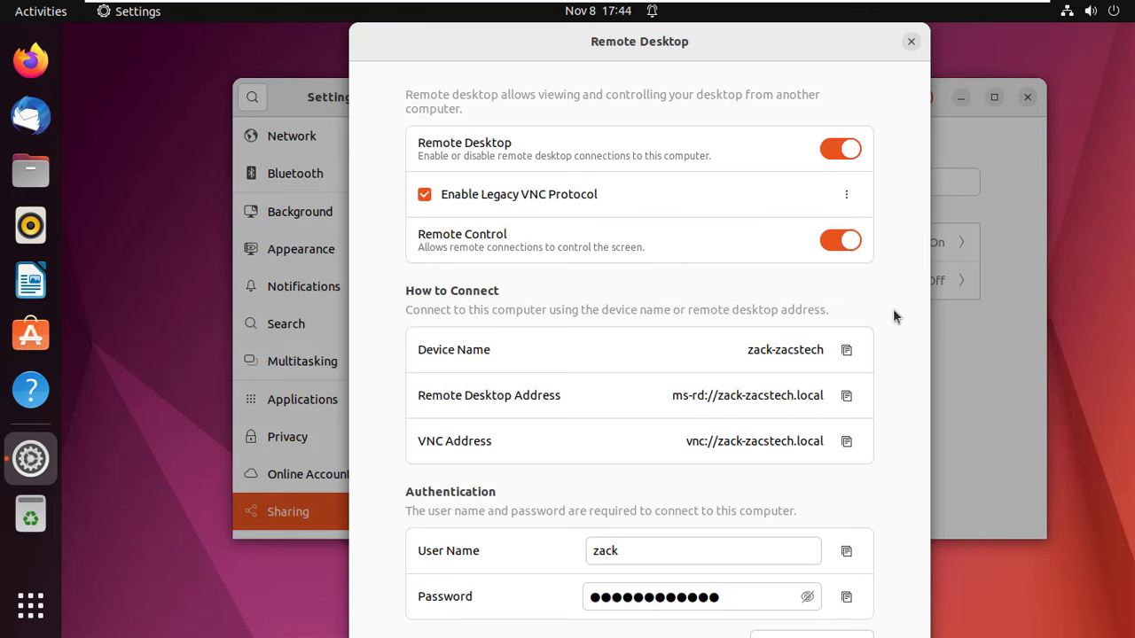
- Replace the remote desktop authentication password with a new one and close the Remote Desktop options
{"action": "left_click_drag", "start_coordinate": [732, 594], "coordinate": [586, 596]}
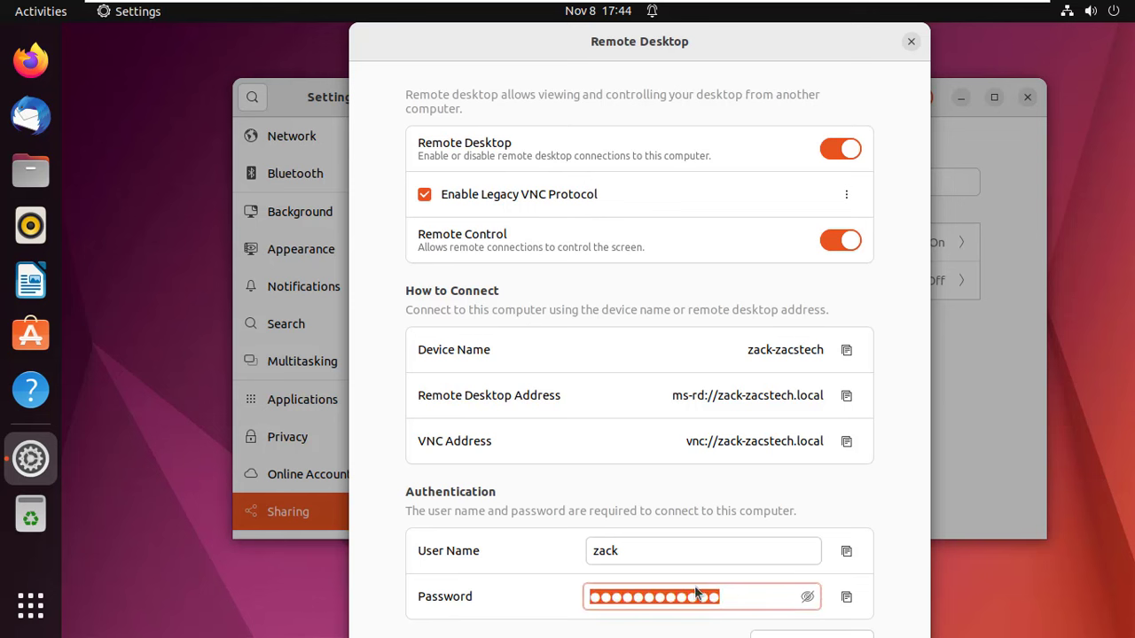
{"action": "type", "text": "•••••••••"}
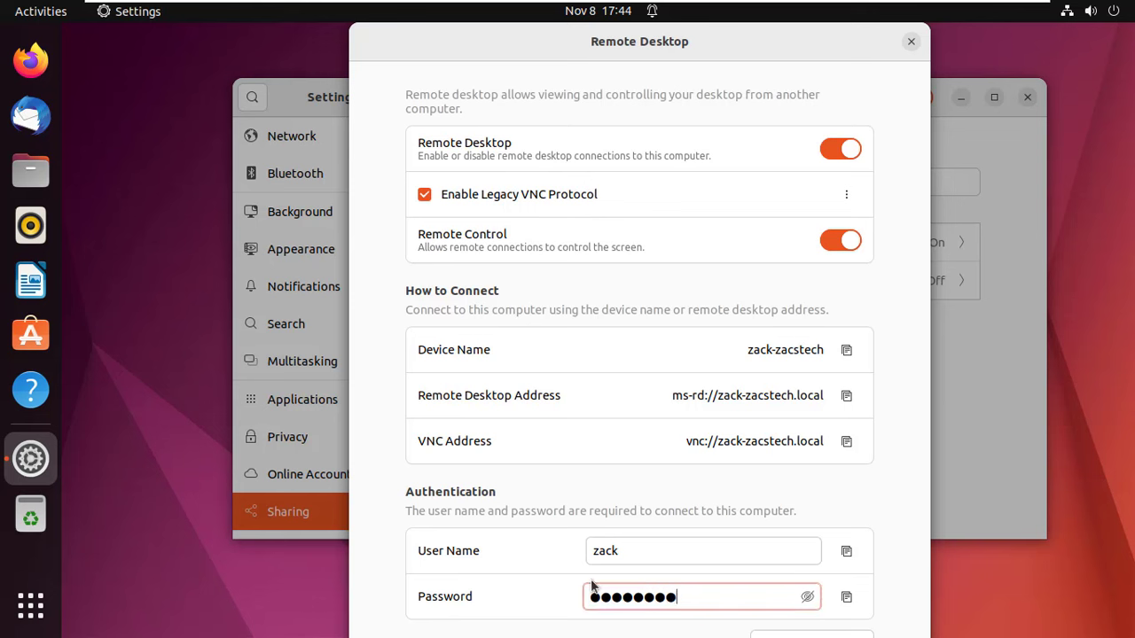
{"action": "left_click_drag", "start_coordinate": [759, 56], "coordinate": [803, 26]}
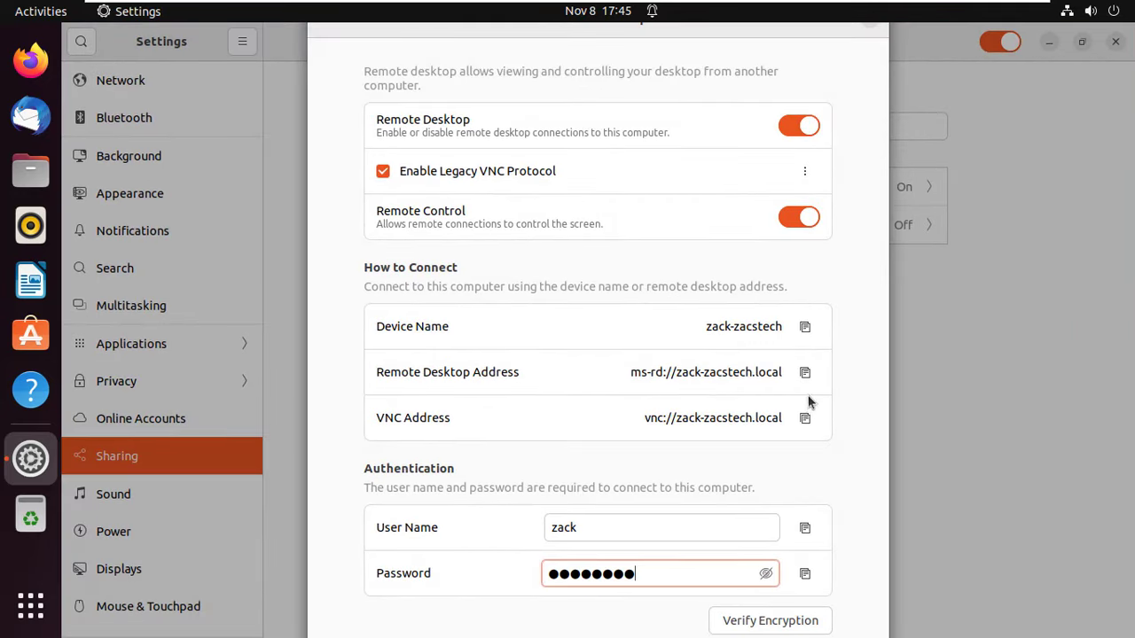
{"action": "left_click", "coordinate": [767, 575]}
{"action": "left_click", "coordinate": [767, 573]}
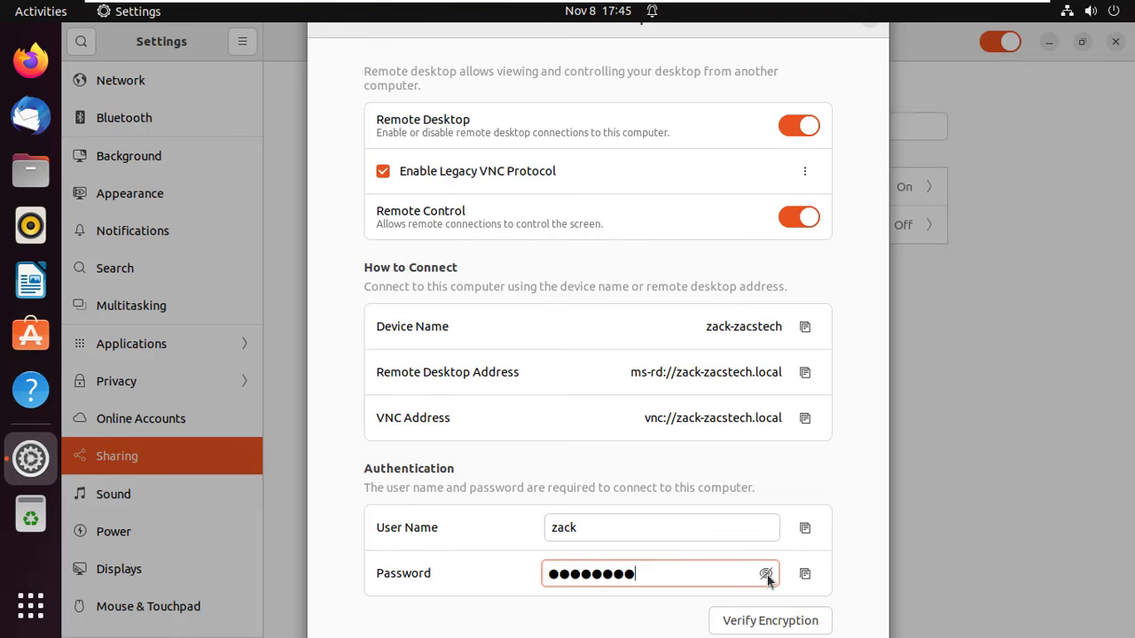
{"action": "left_click", "coordinate": [768, 621]}
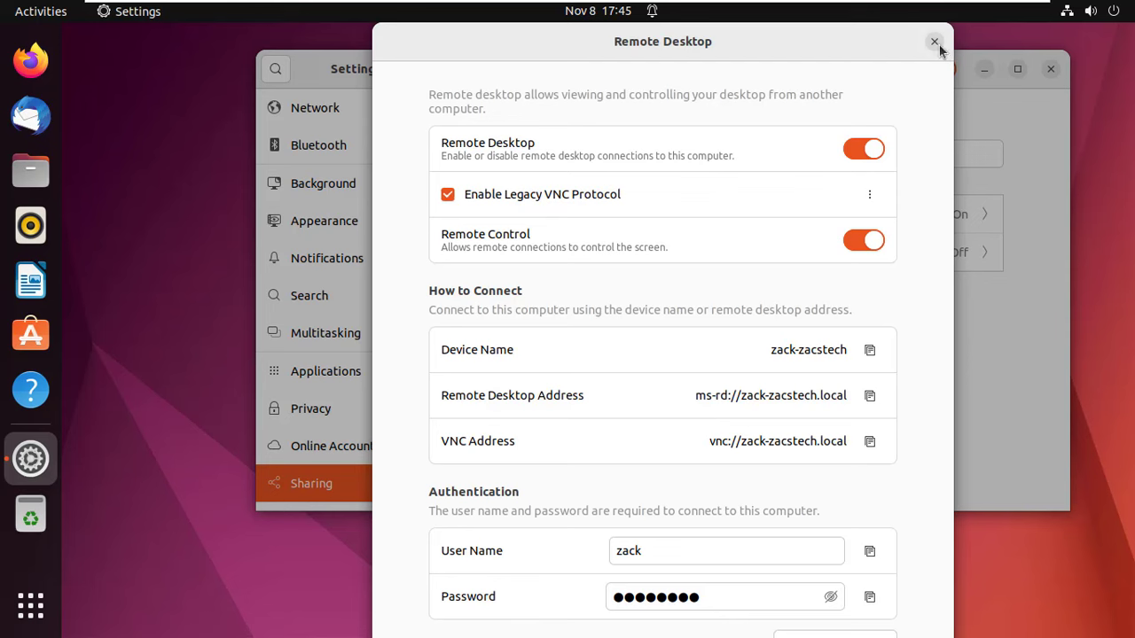
{"action": "left_click", "coordinate": [934, 41]}
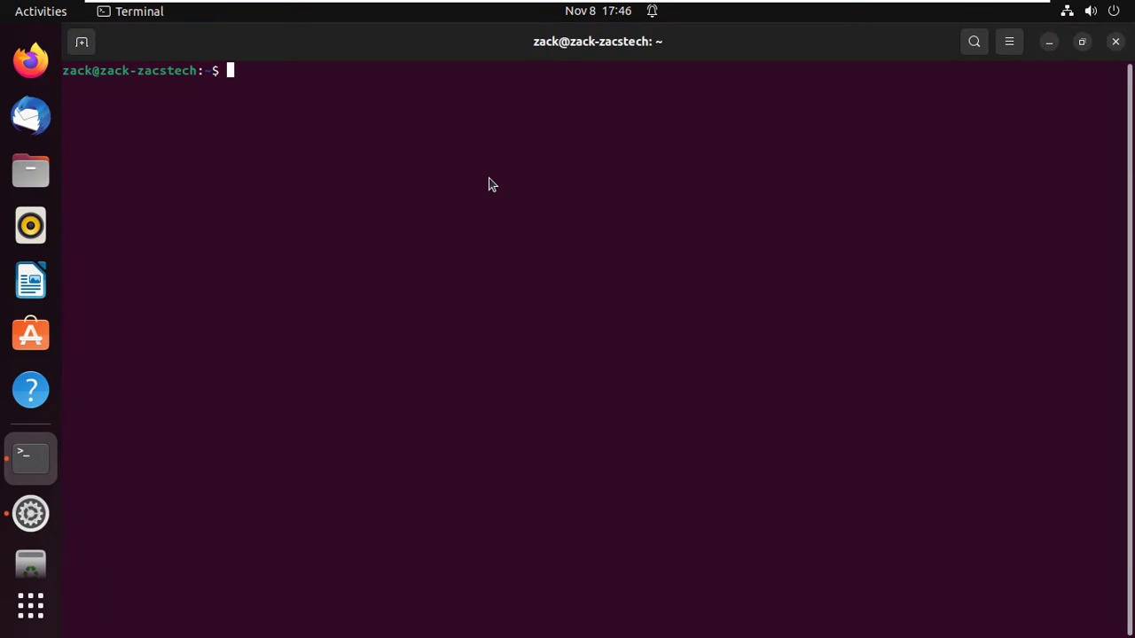
- Try ifconfig in the terminal, and install the missing package with sudo apt install net-tools
{"action": "type", "text": "ifconfig"}
{"action": "key", "text": "Return"}
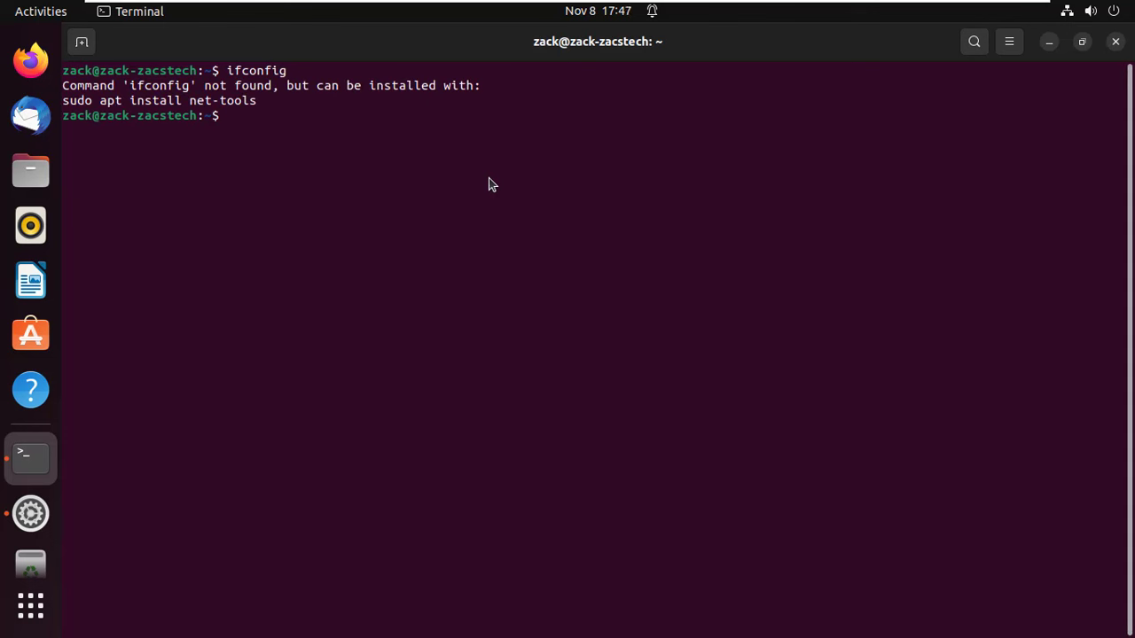
{"action": "type", "text": "sudo apt "}
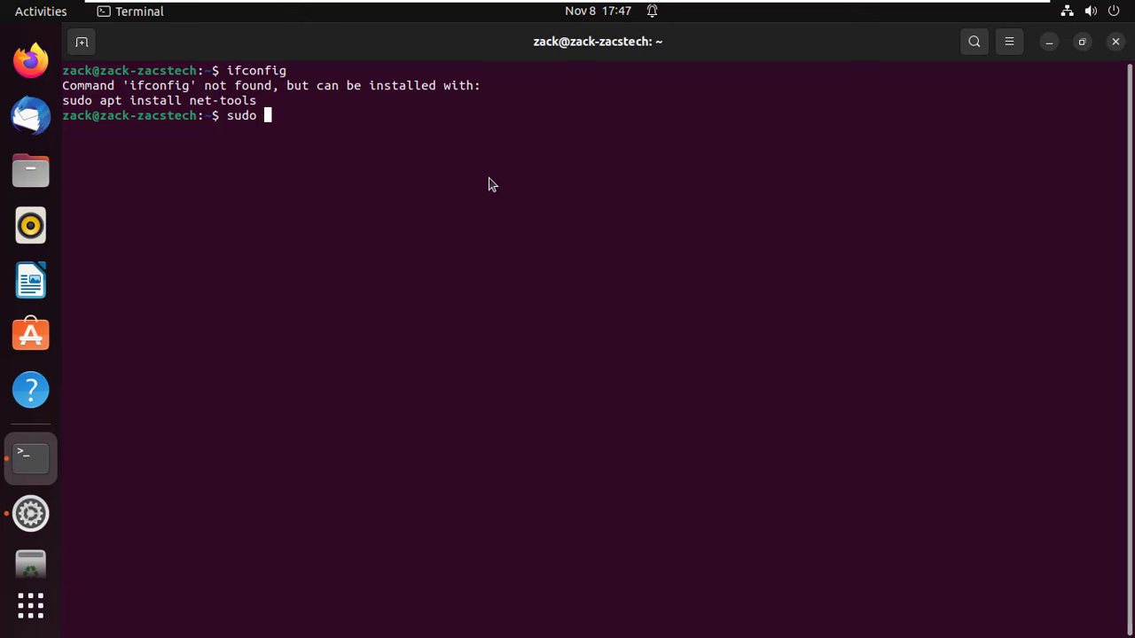
{"action": "type", "text": "install "}
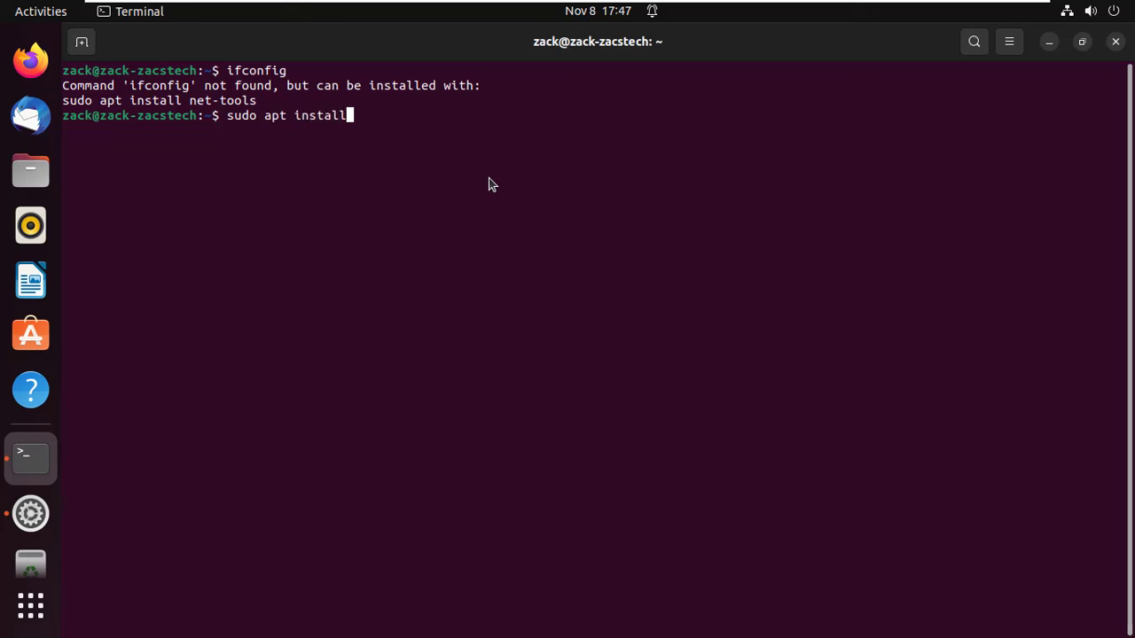
{"action": "type", "text": "net-tools"}
{"action": "key", "text": "Return"}
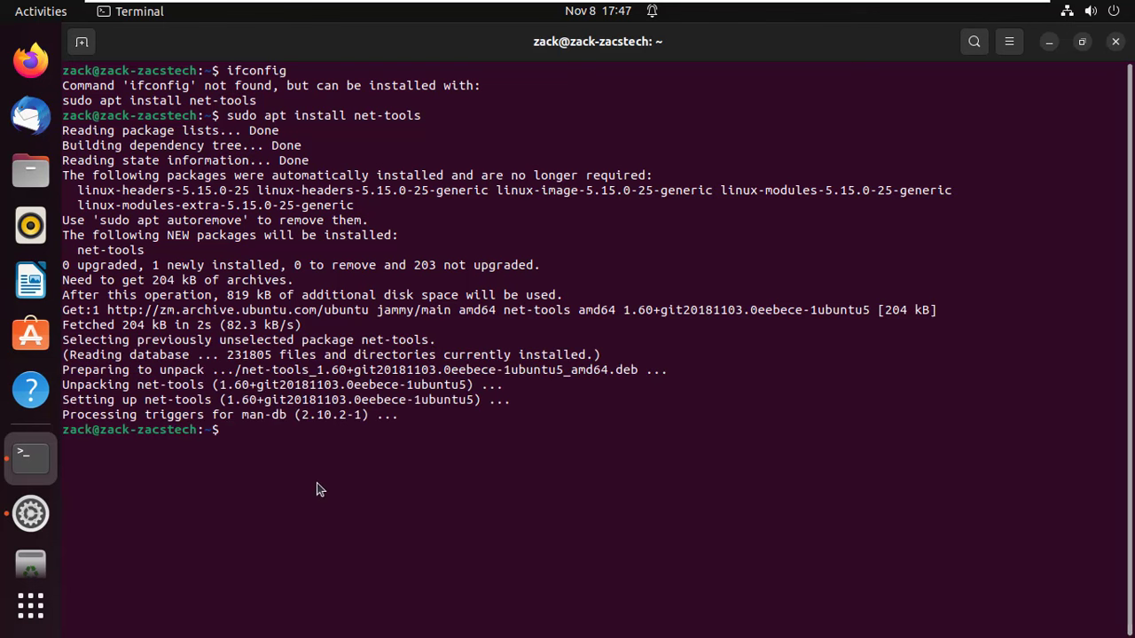
- Run ifconfig in the terminal and look up the inet address of the ens33 interface
{"action": "type", "text": "ifconfig"}
{"action": "key", "text": "Return"}
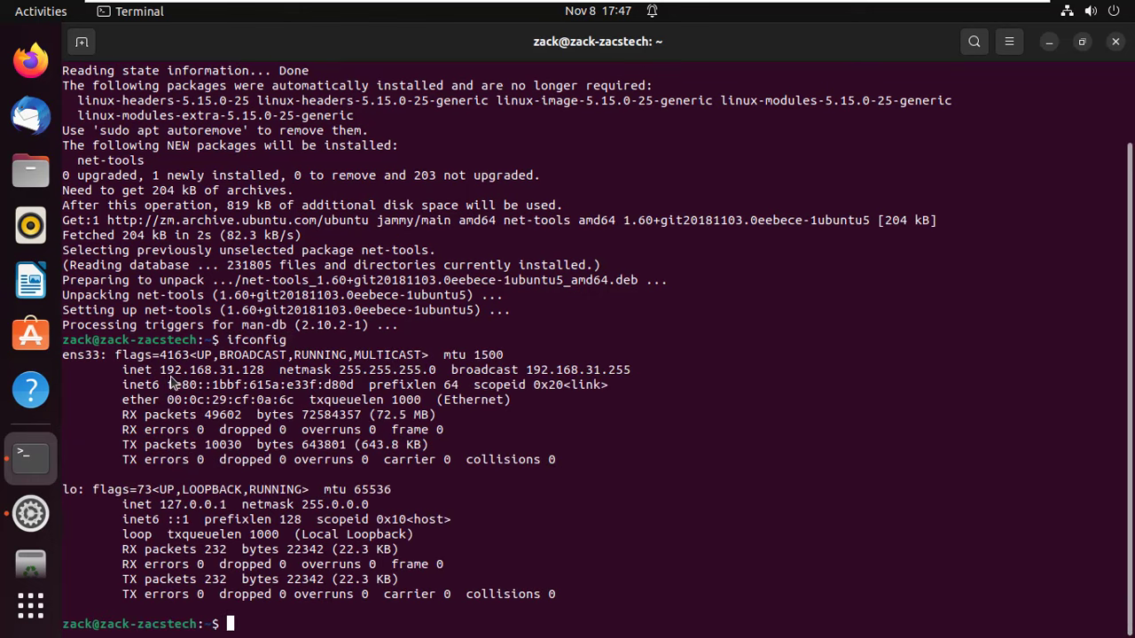
{"action": "left_click_drag", "start_coordinate": [165, 370], "coordinate": [272, 388]}
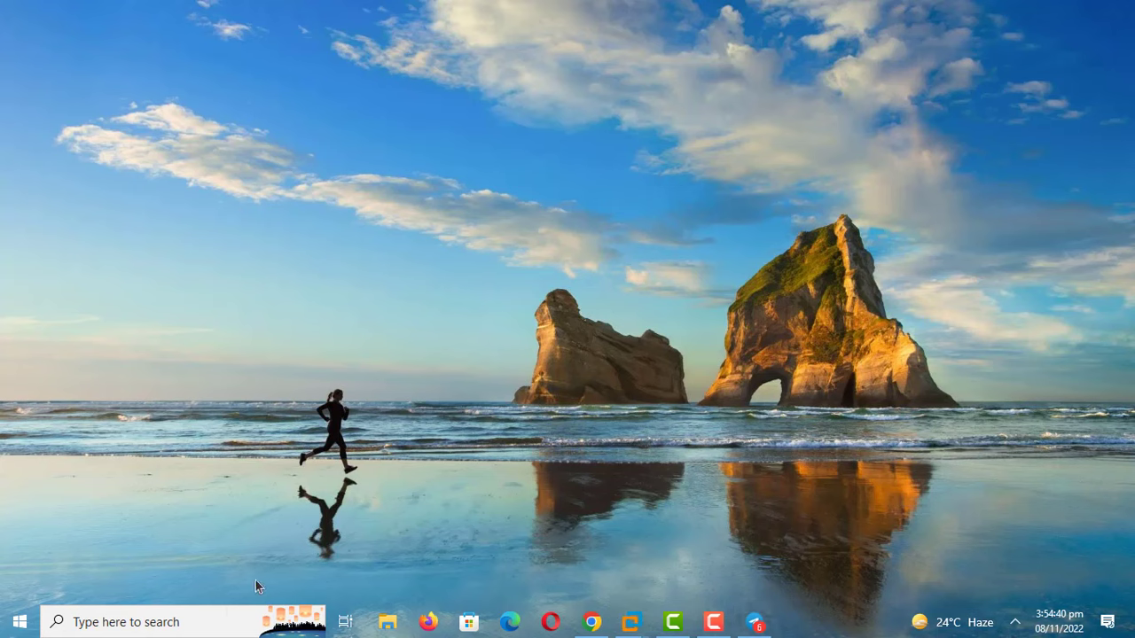
- On the Windows computer, search for rdp and open Remote Desktop Connection
{"action": "left_click", "coordinate": [206, 620]}
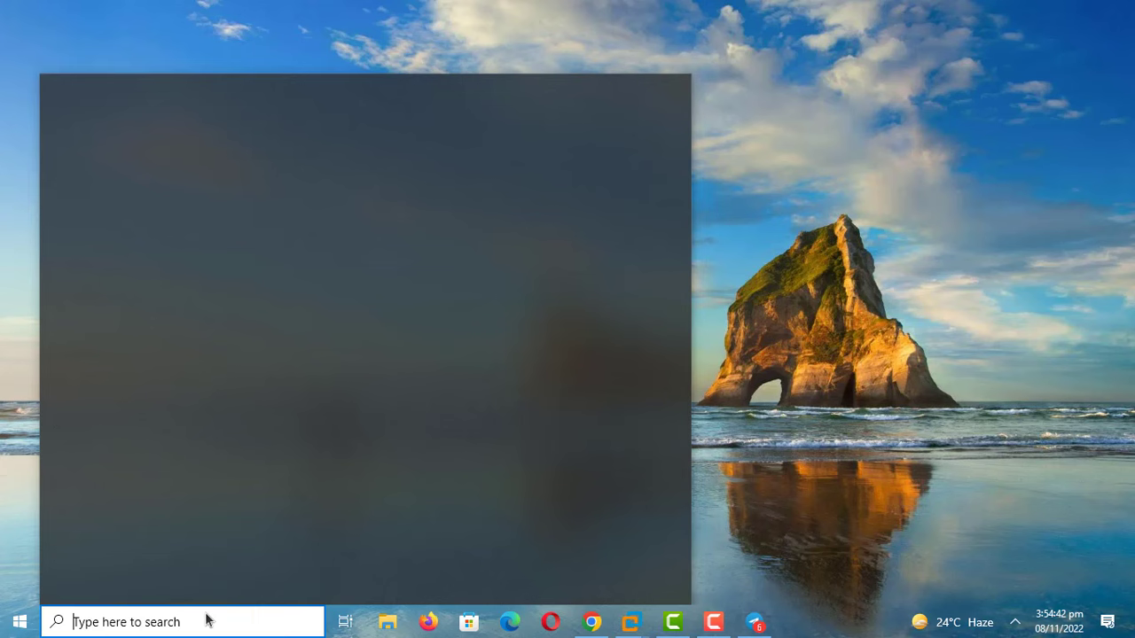
{"action": "type", "text": "rdp"}
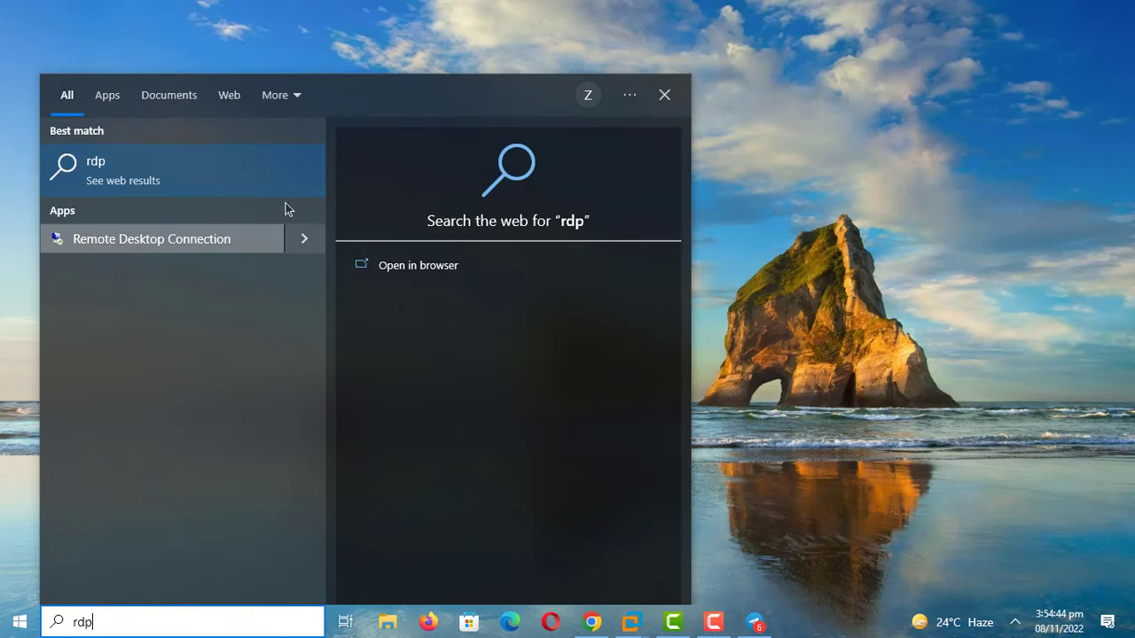
{"action": "left_click", "coordinate": [367, 168]}
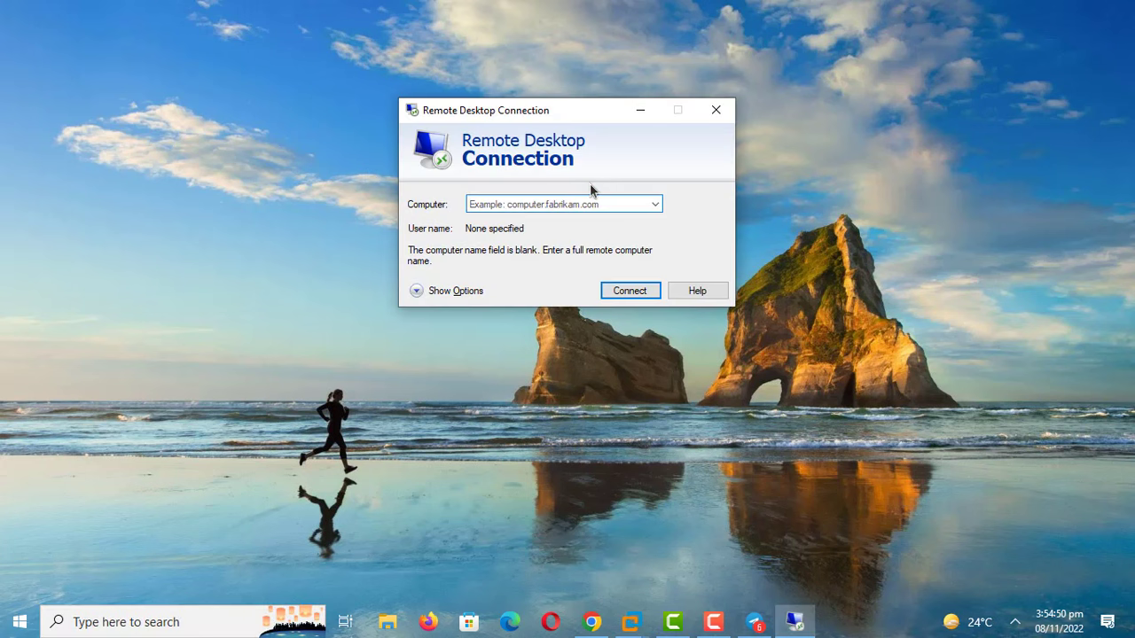
- Set the remote computer to 192.168.31.128 and start connecting to it
{"action": "left_click", "coordinate": [577, 204]}
{"action": "type", "text": "192."}
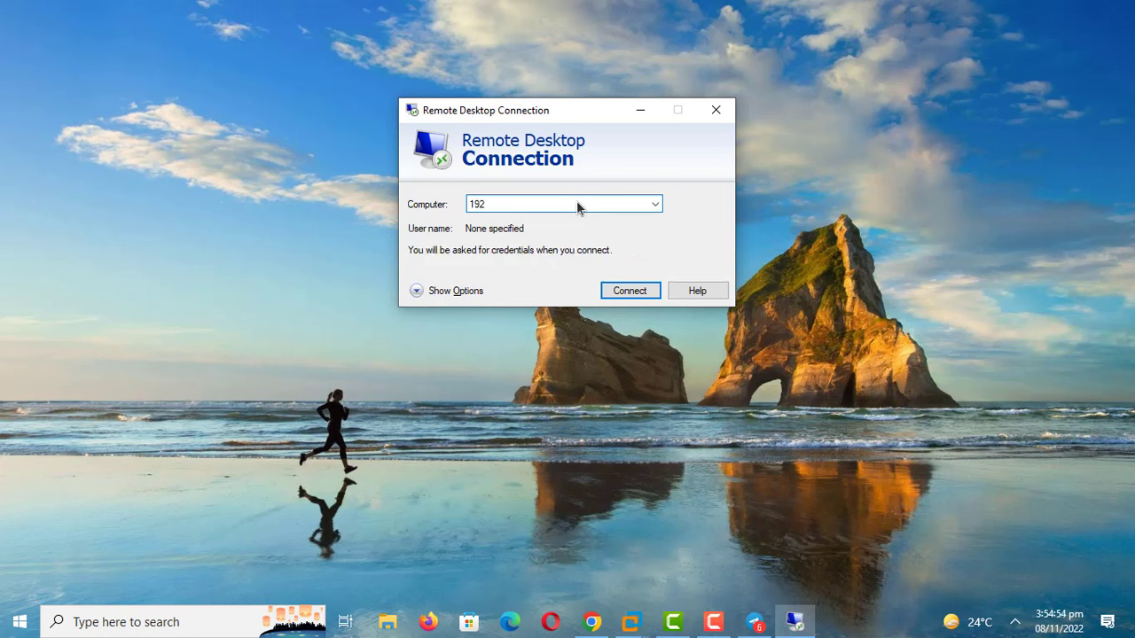
{"action": "type", "text": "15"}
{"action": "key", "text": "BackSpace"}
{"action": "type", "text": "68.31.128"}
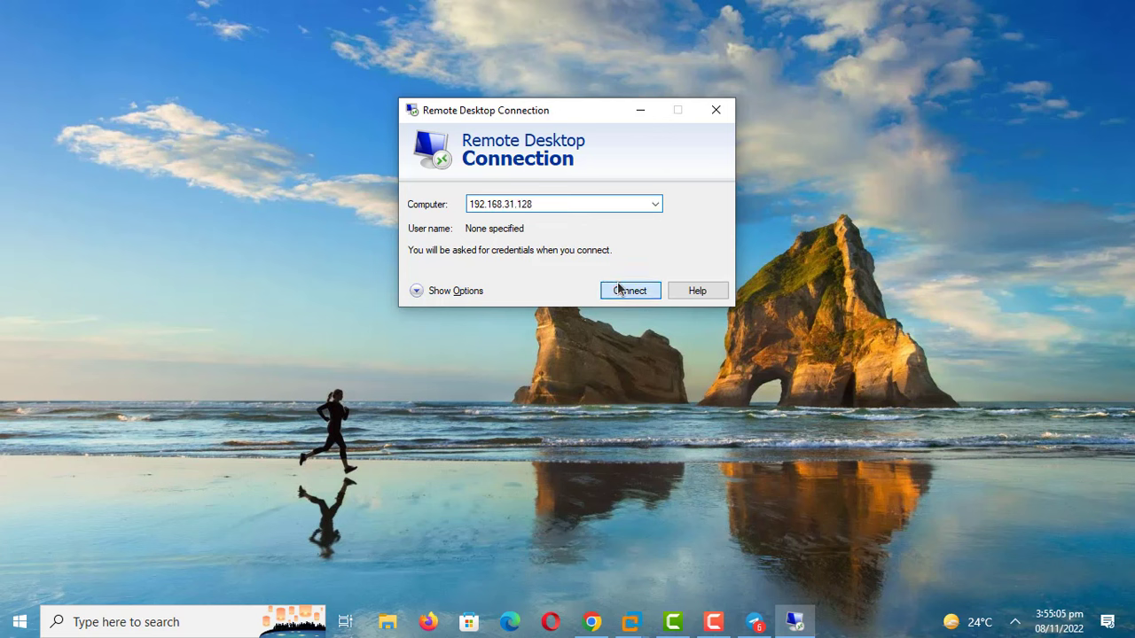
{"action": "left_click", "coordinate": [629, 290]}
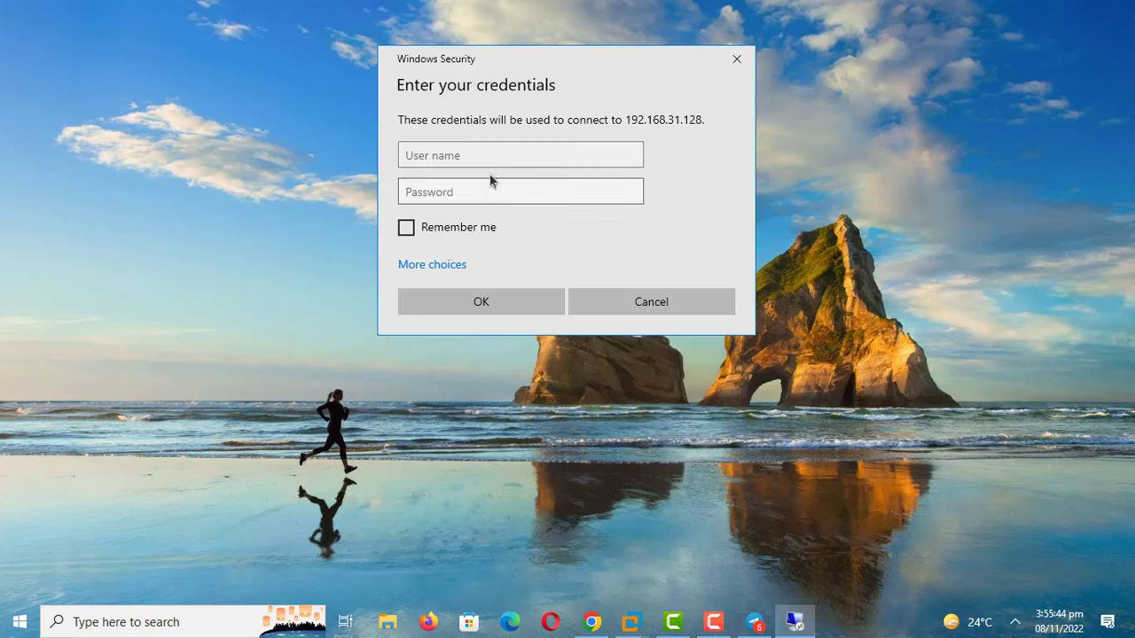
- Sign in with the remote desktop user name and password, and accept connecting despite the certificate errors
{"action": "left_click", "coordinate": [489, 156]}
{"action": "type", "text": "zac"}
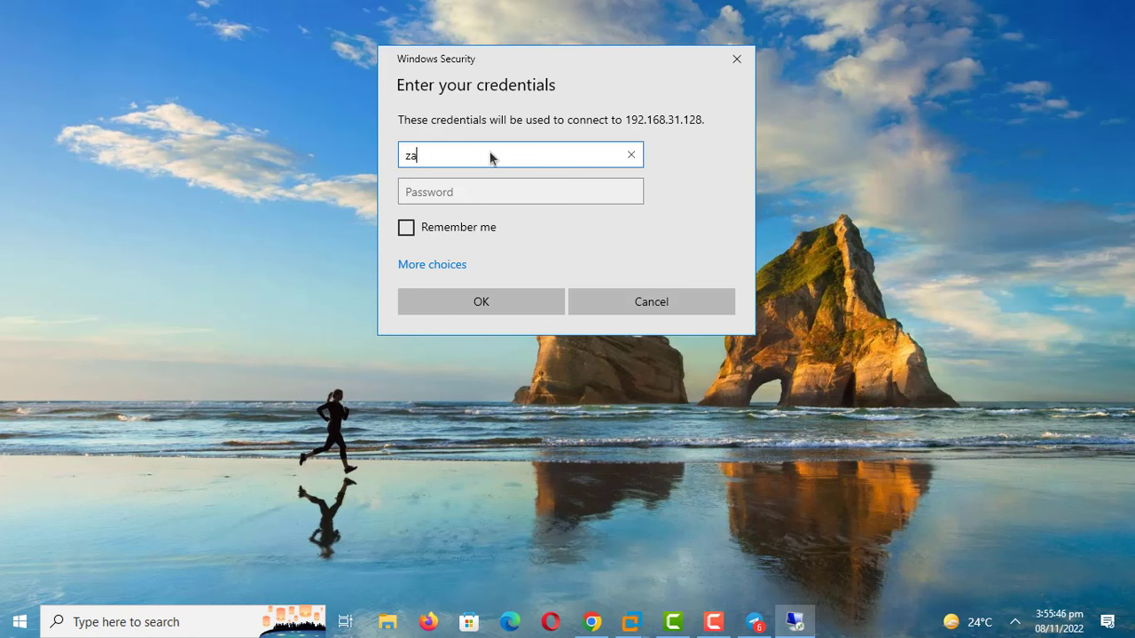
{"action": "type", "text": "k"}
{"action": "left_click", "coordinate": [454, 193]}
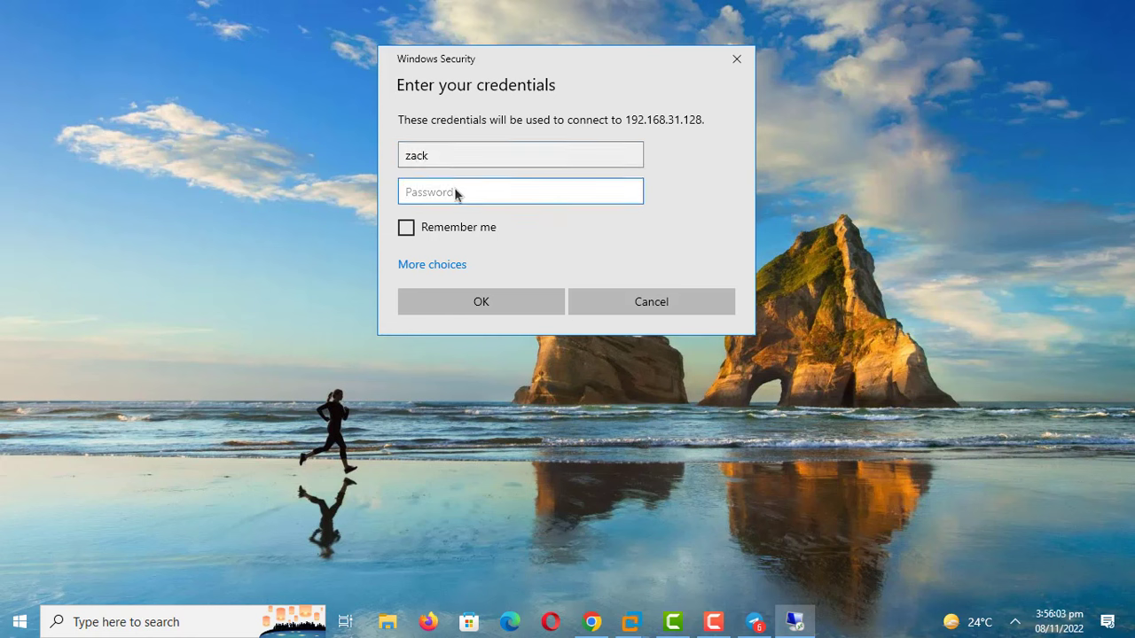
{"action": "type", "text": "••••••"}
{"action": "type", "text": "••"}
{"action": "left_click", "coordinate": [468, 300]}
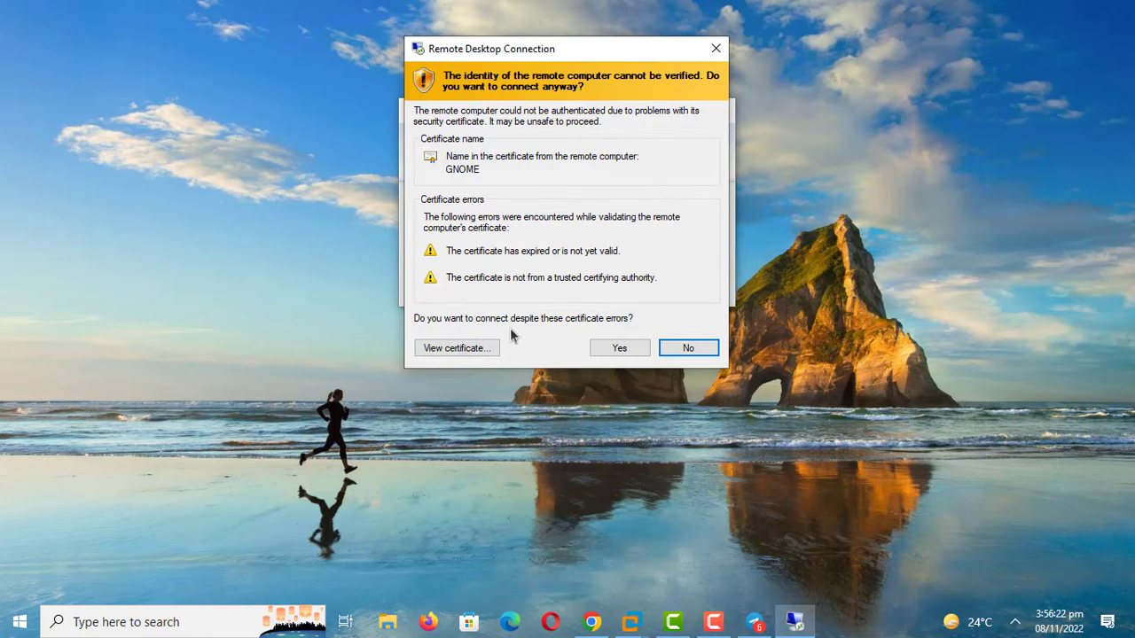
{"action": "left_click", "coordinate": [610, 349]}
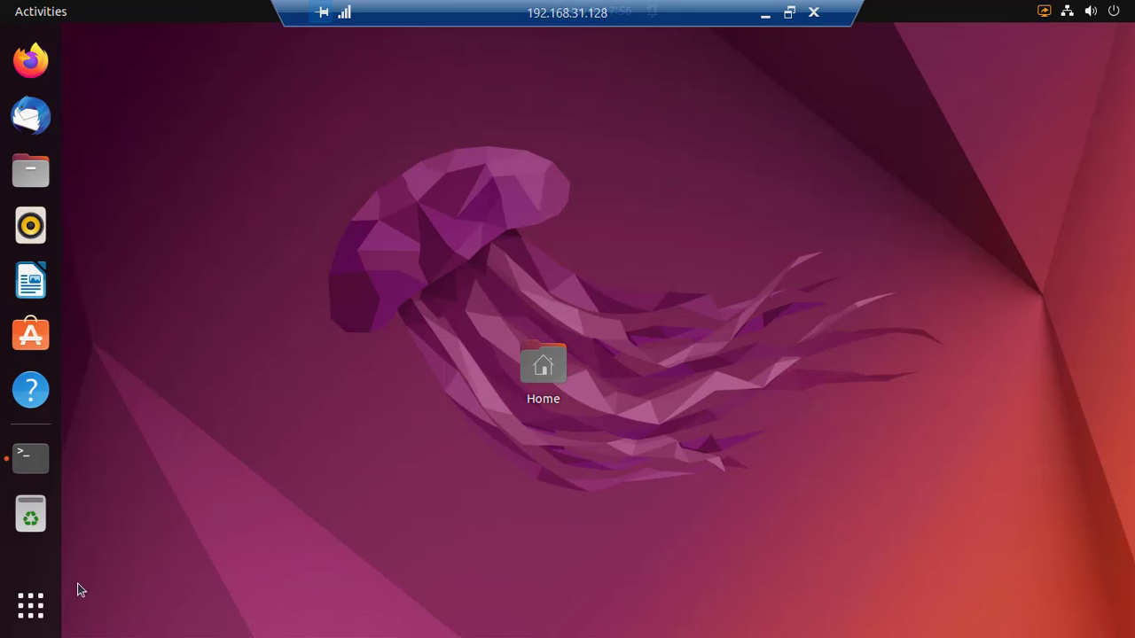
- Check remote control of the Ubuntu session by viewing its application overview and its system menu
{"action": "left_click", "coordinate": [26, 604]}
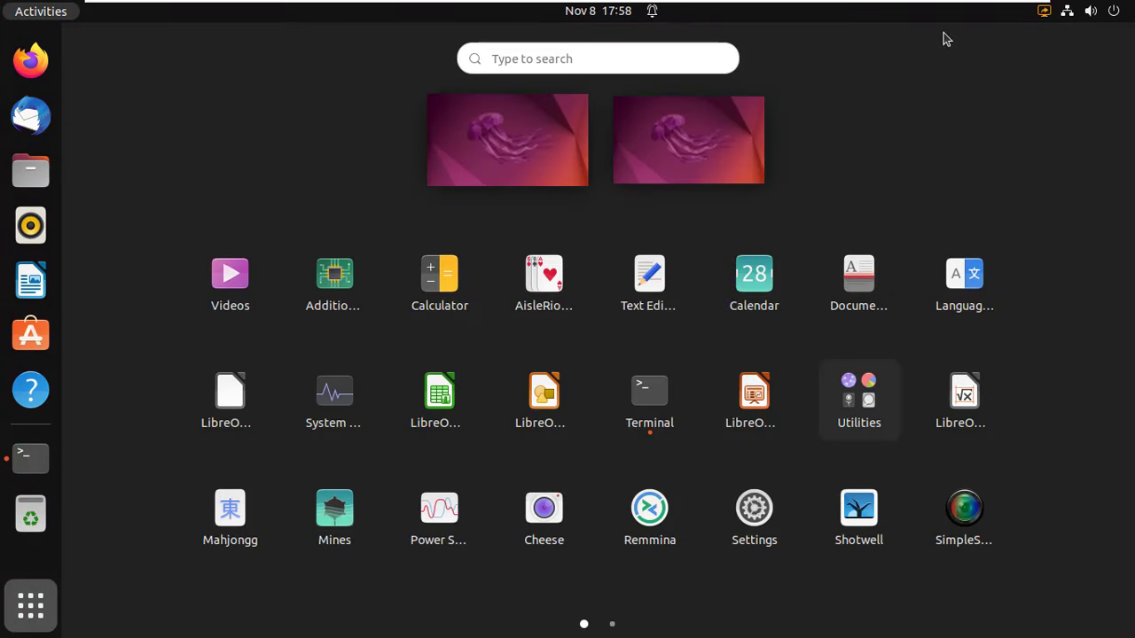
{"action": "left_click", "coordinate": [1044, 13]}
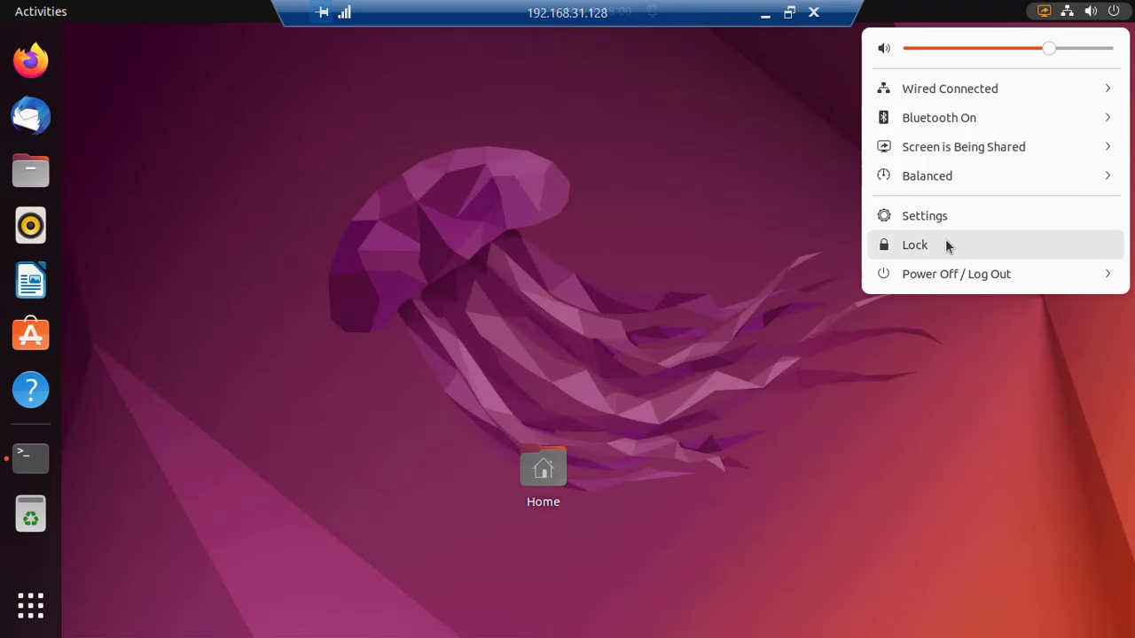
- Lock the Ubuntu session from within the Remote Desktop connection
{"action": "left_click", "coordinate": [915, 245]}
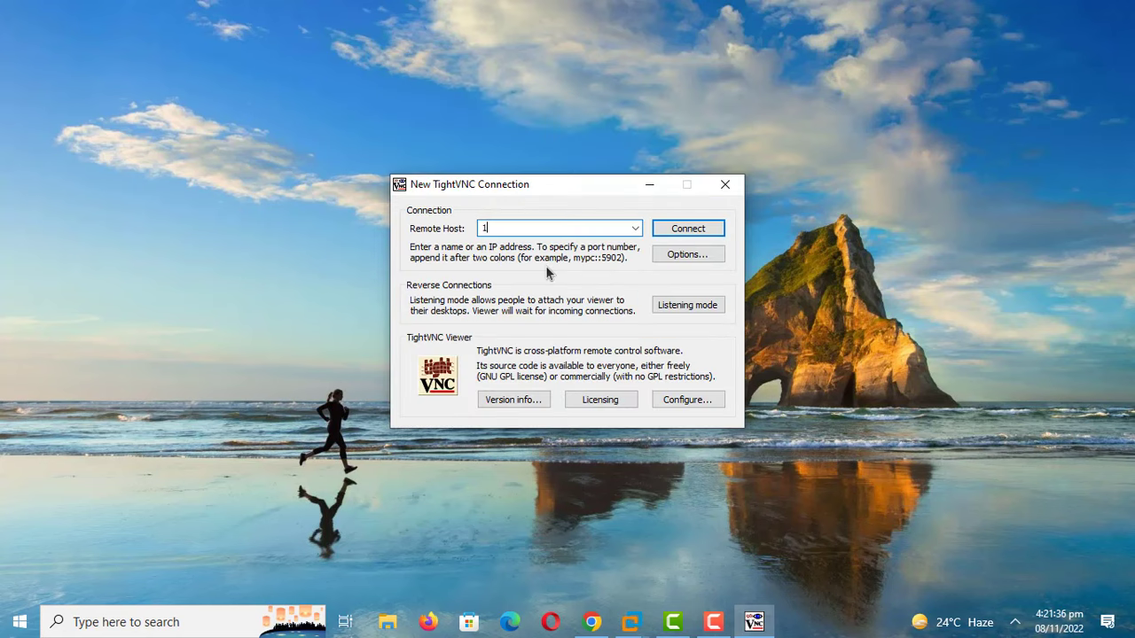
- On the Windows computer, connect TightVNC Viewer to the remote host 192.168.31.128 and authenticate with the VNC password
{"action": "type", "text": "192.168.31.128"}
{"action": "left_click", "coordinate": [689, 229]}
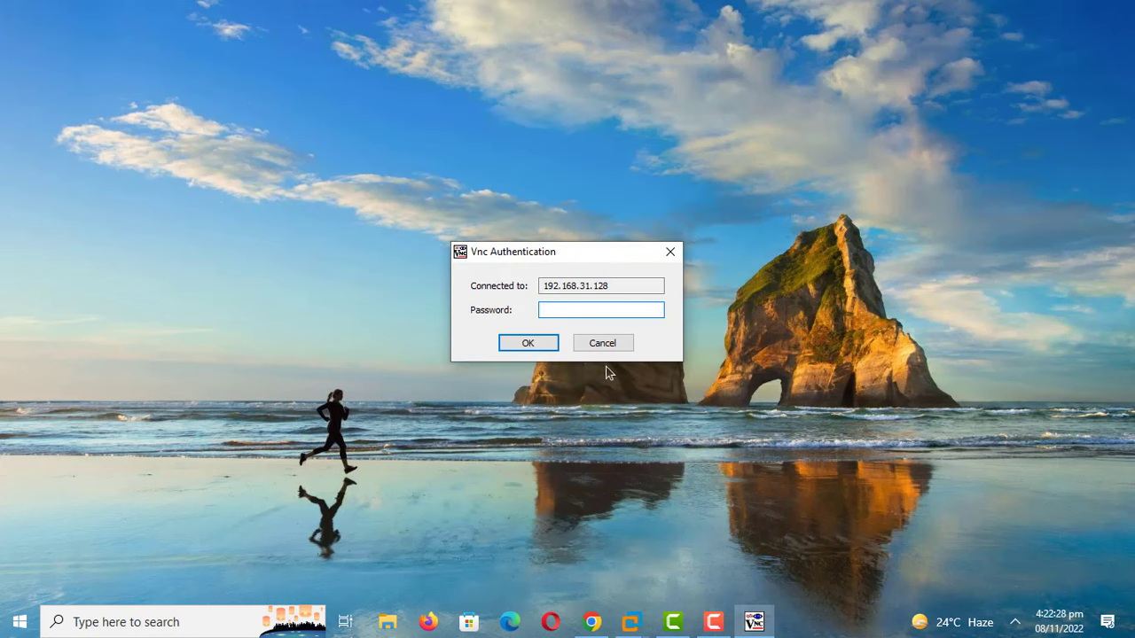
{"action": "type", "text": "********"}
{"action": "left_click", "coordinate": [543, 344]}
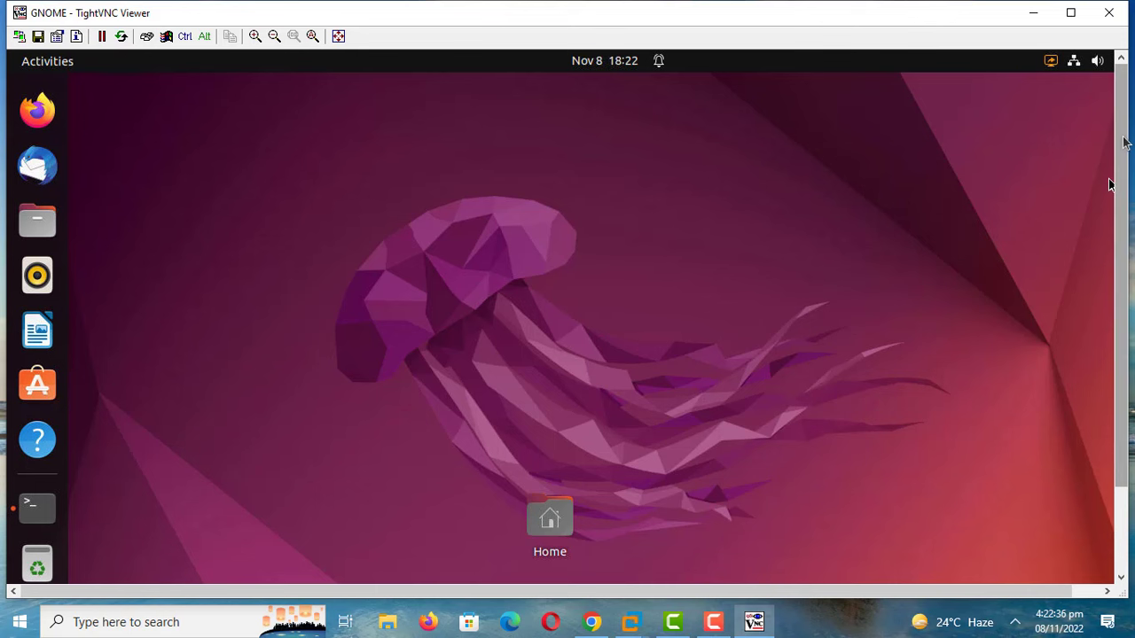
- Lock the Ubuntu session through the VNC viewer and dismiss the viewer's socket error
{"action": "left_click_drag", "start_coordinate": [1108, 177], "coordinate": [1114, 344]}
{"action": "left_click_drag", "start_coordinate": [1120, 266], "coordinate": [1120, 168]}
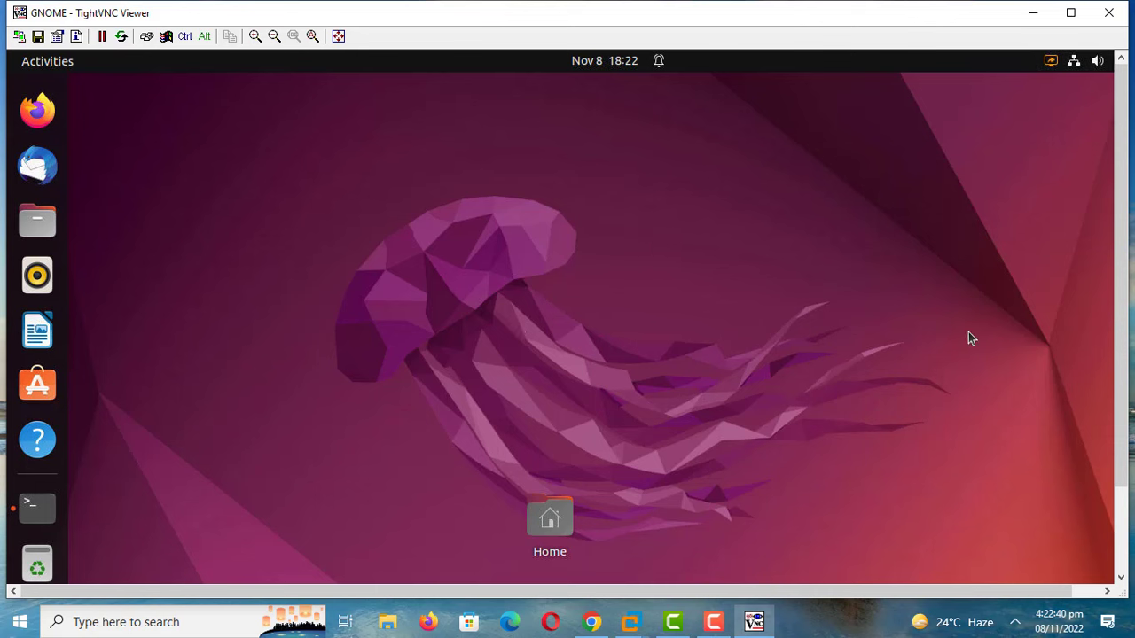
{"action": "left_click_drag", "start_coordinate": [1119, 289], "coordinate": [1102, 418]}
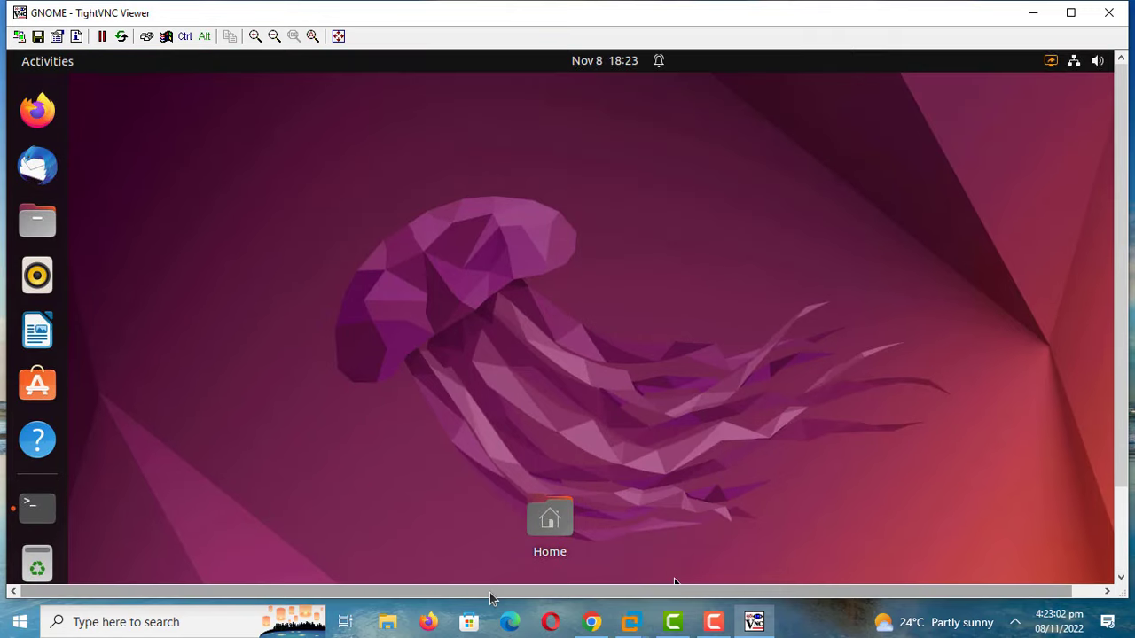
{"action": "left_click_drag", "start_coordinate": [490, 599], "coordinate": [518, 599]}
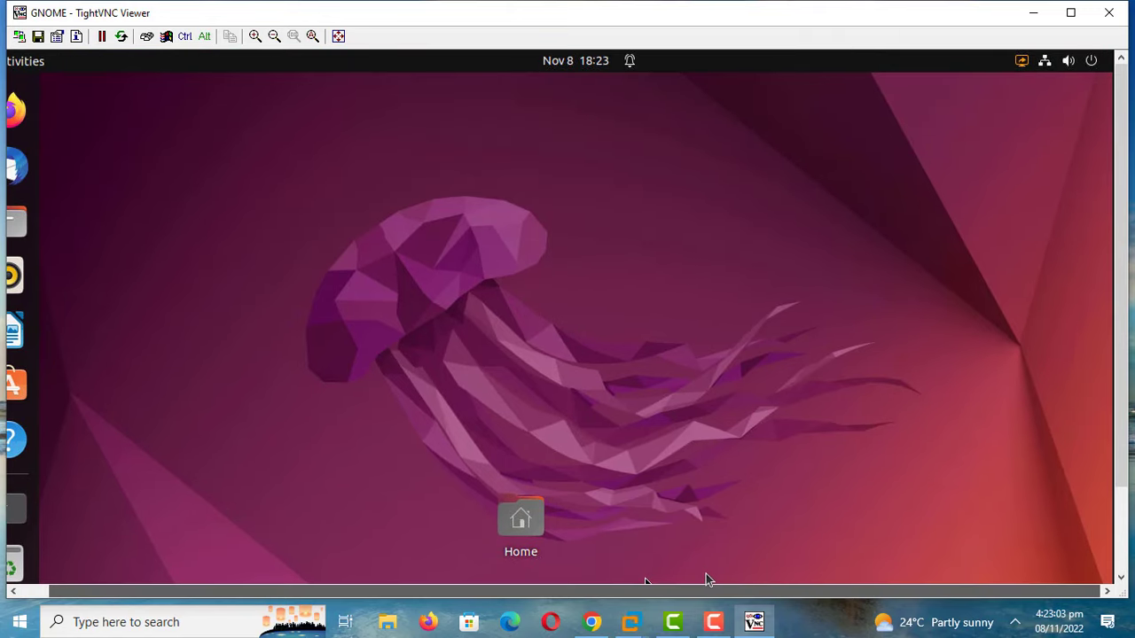
{"action": "left_click", "coordinate": [1092, 61]}
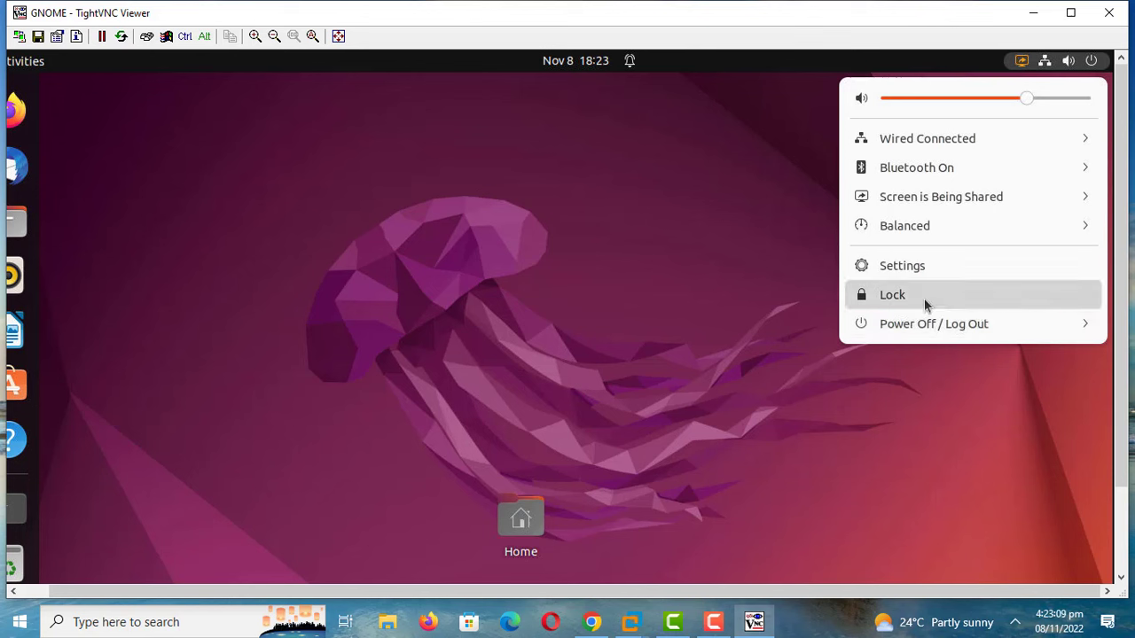
{"action": "left_click", "coordinate": [924, 298]}
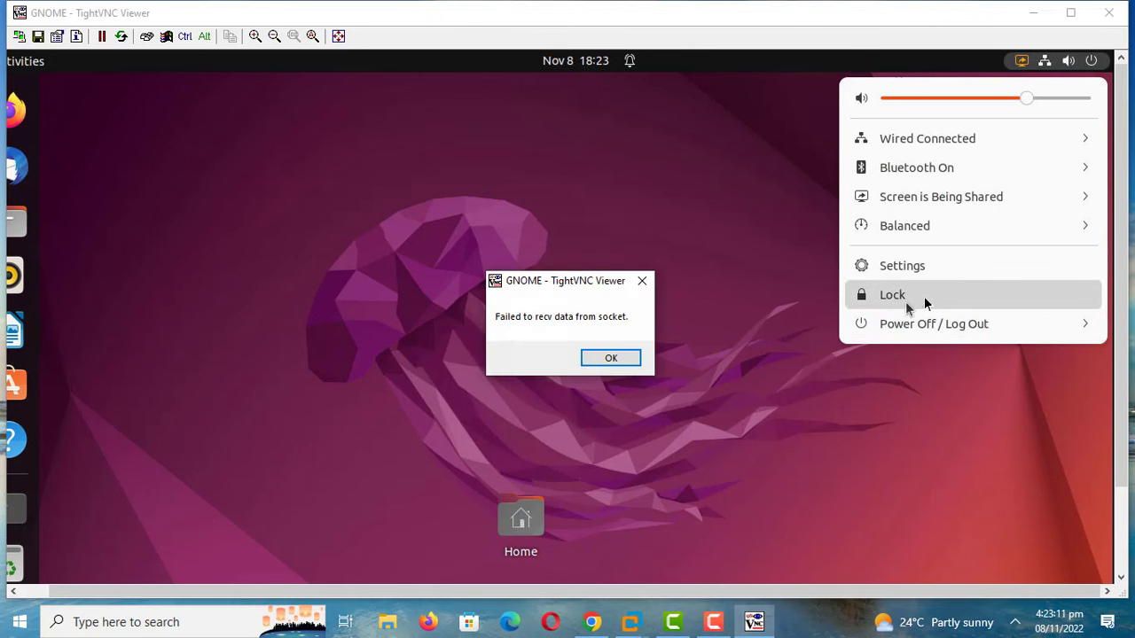
{"action": "left_click", "coordinate": [631, 357]}
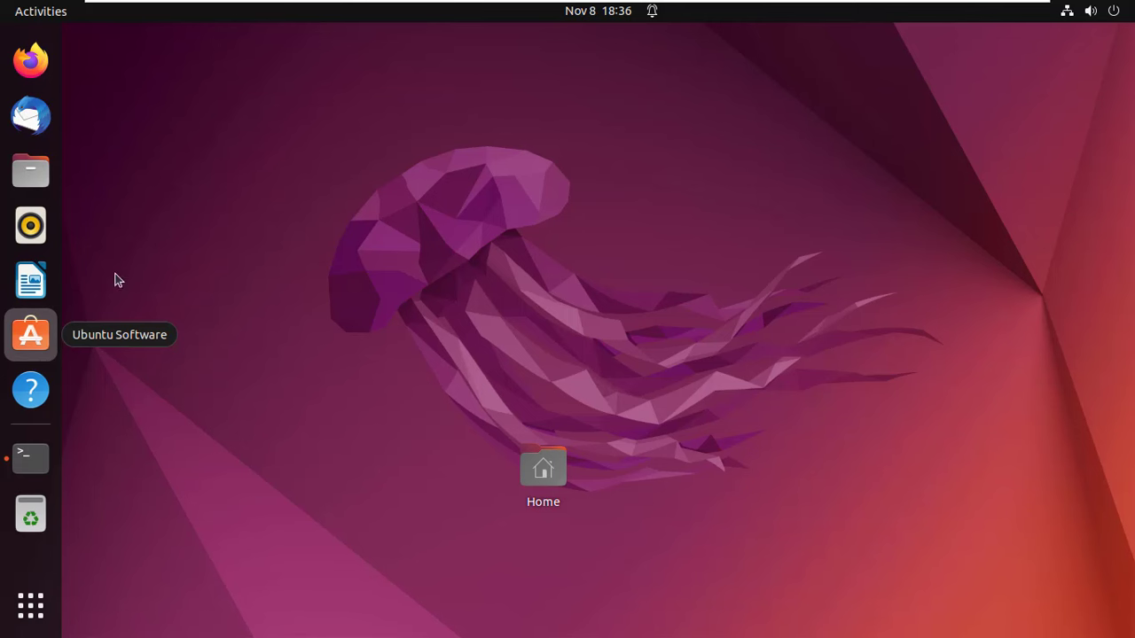
- On the Ubuntu machine, open Ubuntu Software and search for extension
{"action": "left_click", "coordinate": [39, 346]}
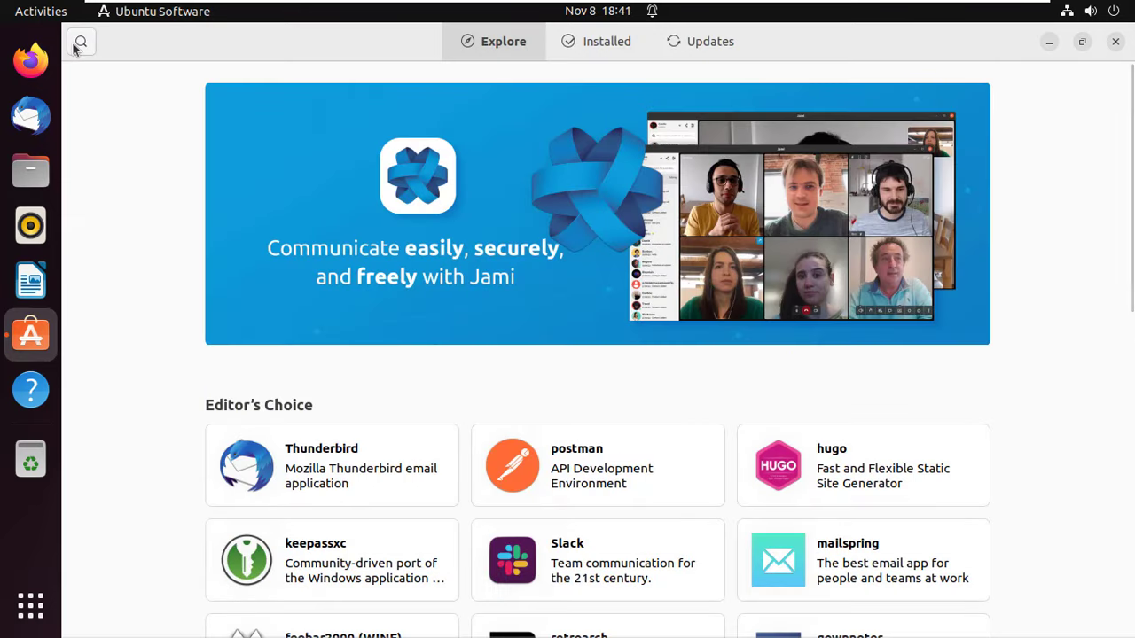
{"action": "left_click", "coordinate": [79, 45]}
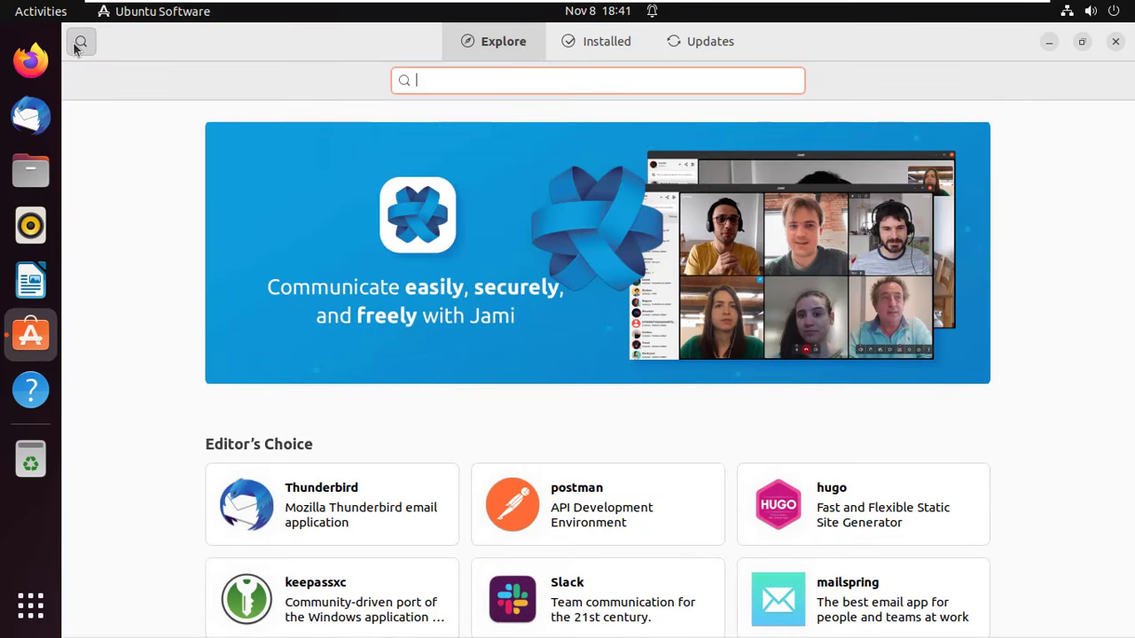
{"action": "type", "text": "e"}
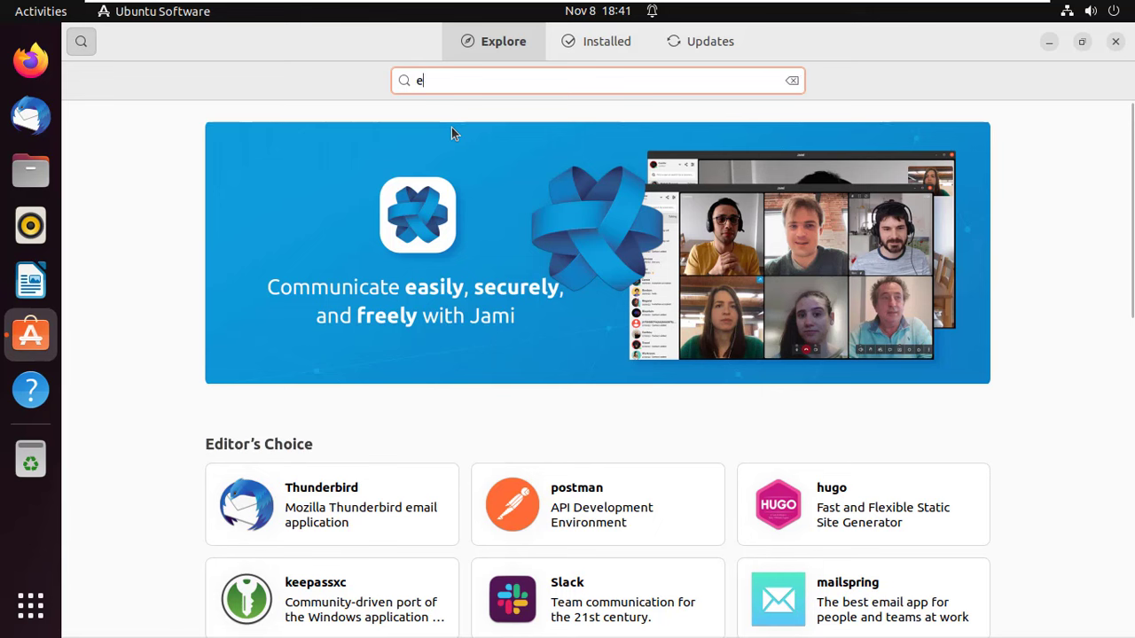
{"action": "type", "text": "xtens"}
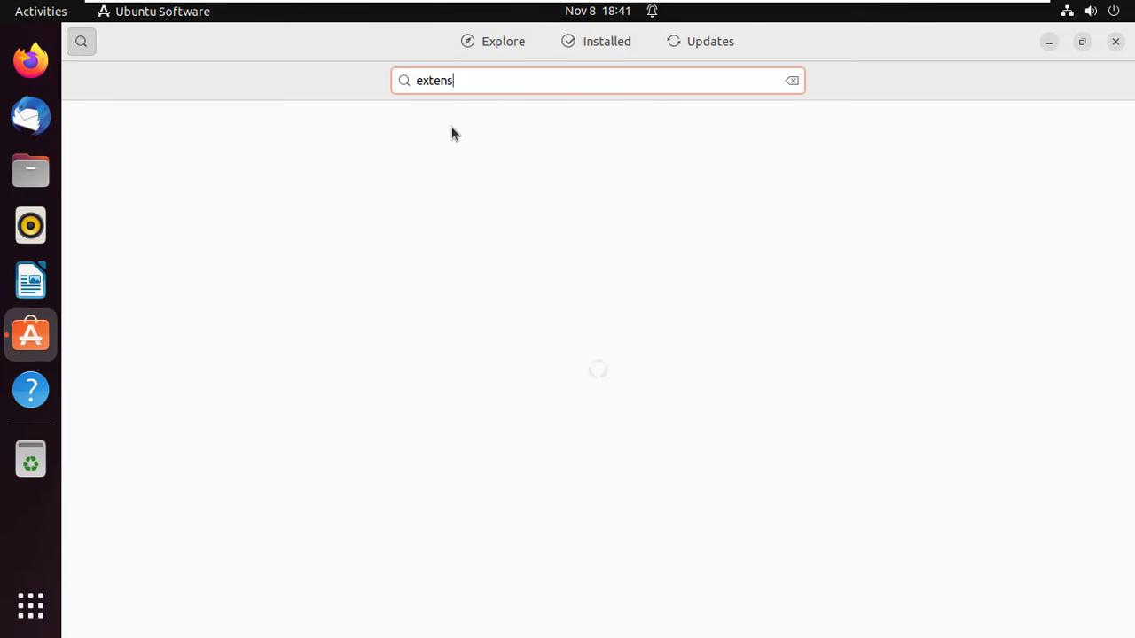
{"action": "type", "text": "ion"}
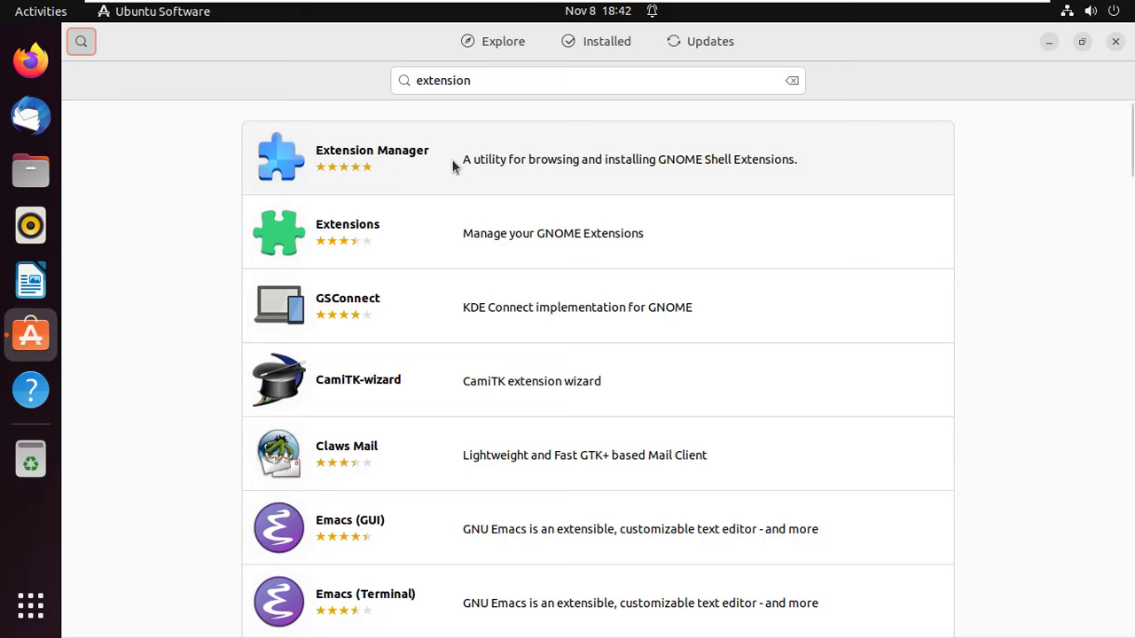
- Install Extension Manager, authenticating with the account password, and close Ubuntu Software
{"action": "left_click", "coordinate": [451, 169]}
{"action": "left_click", "coordinate": [922, 142]}
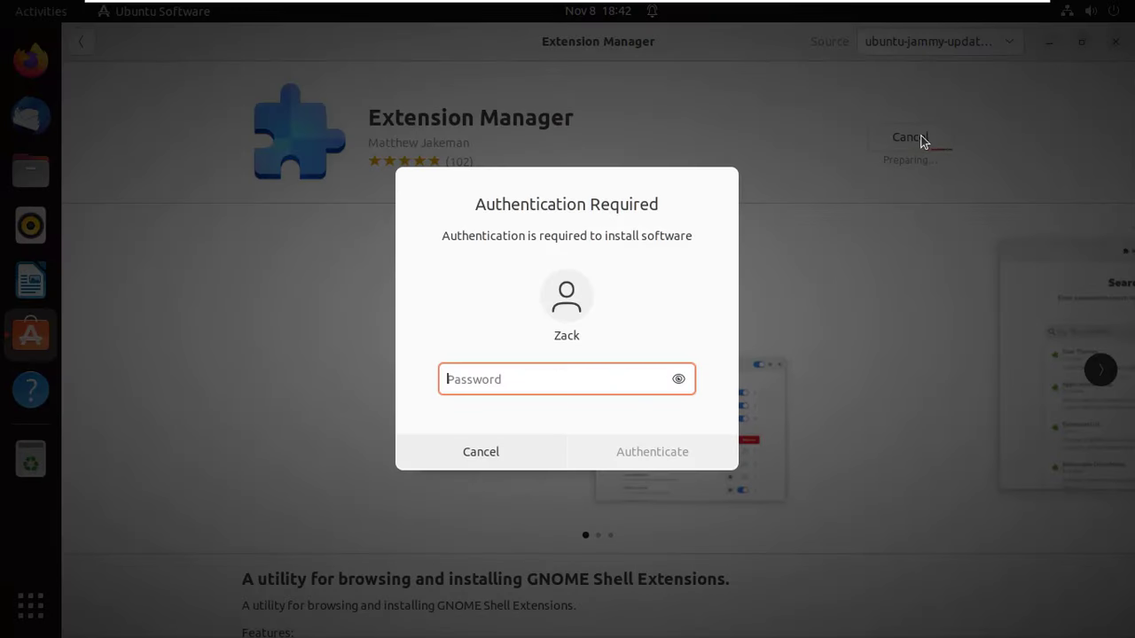
{"action": "type", "text": "•••••••••"}
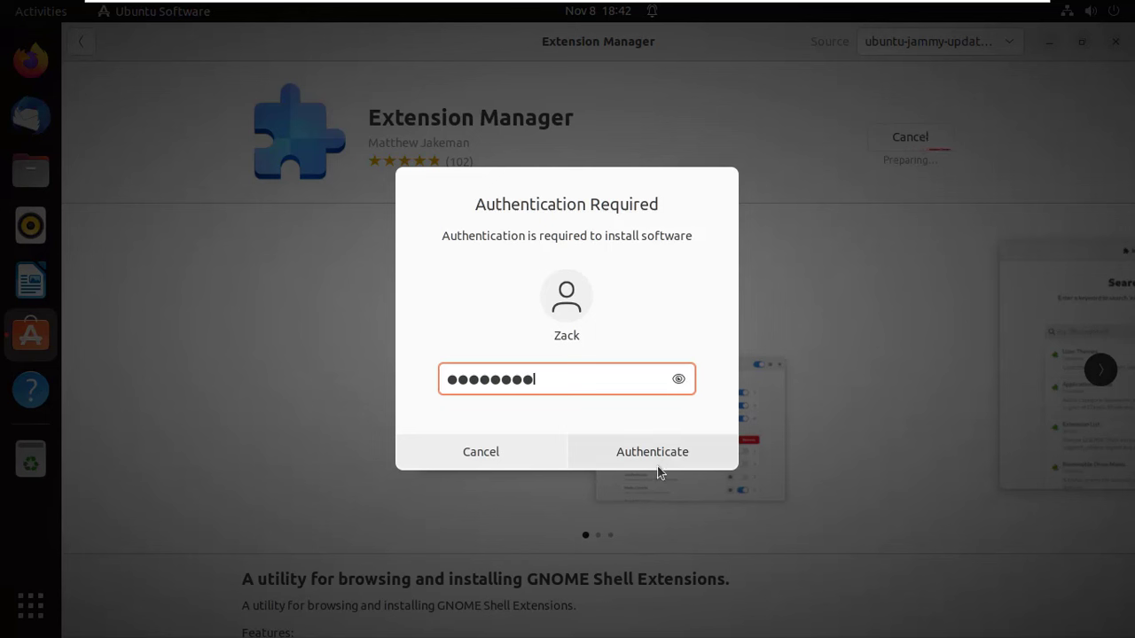
{"action": "left_click", "coordinate": [655, 465]}
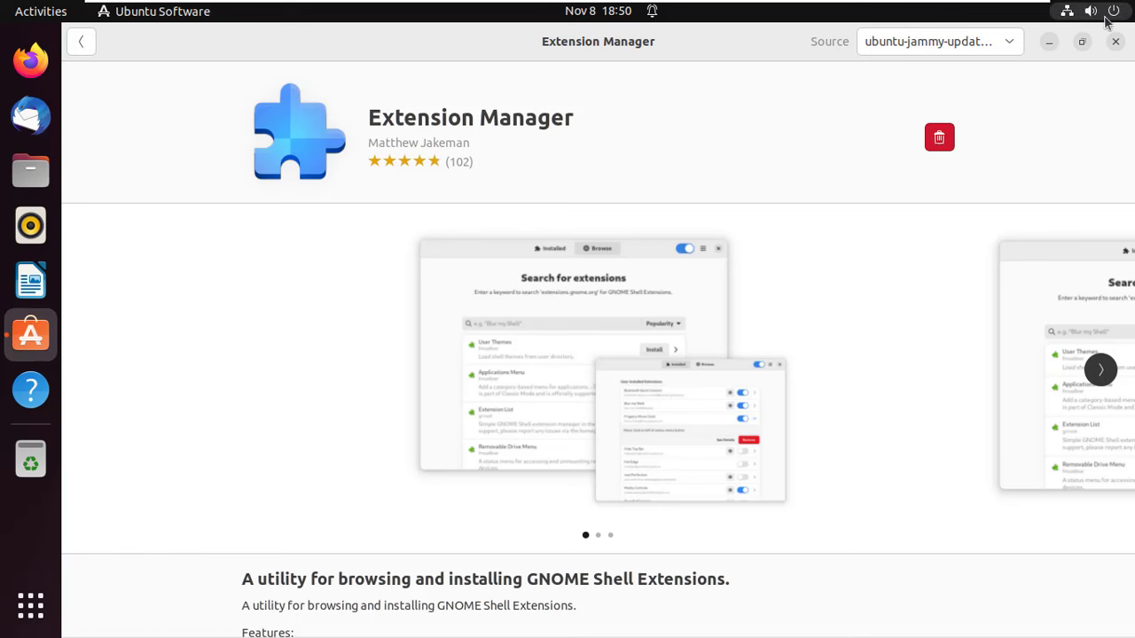
{"action": "left_click", "coordinate": [1114, 42]}
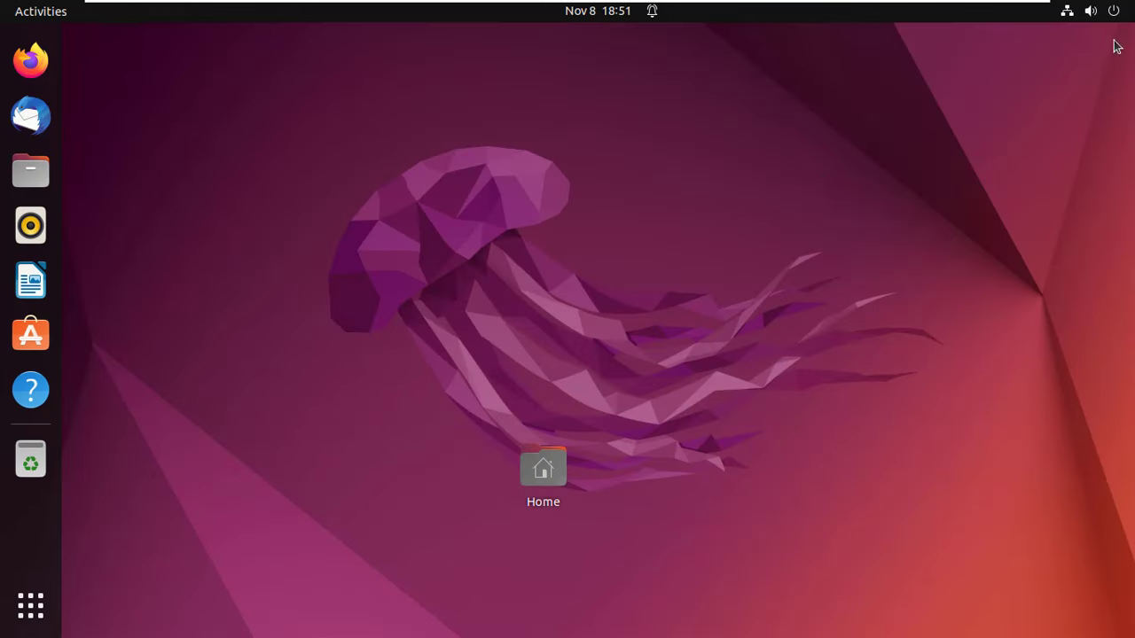
- Find Extension Manager among the applications by searching for exten, open it and maximize its window
{"action": "left_click", "coordinate": [30, 607]}
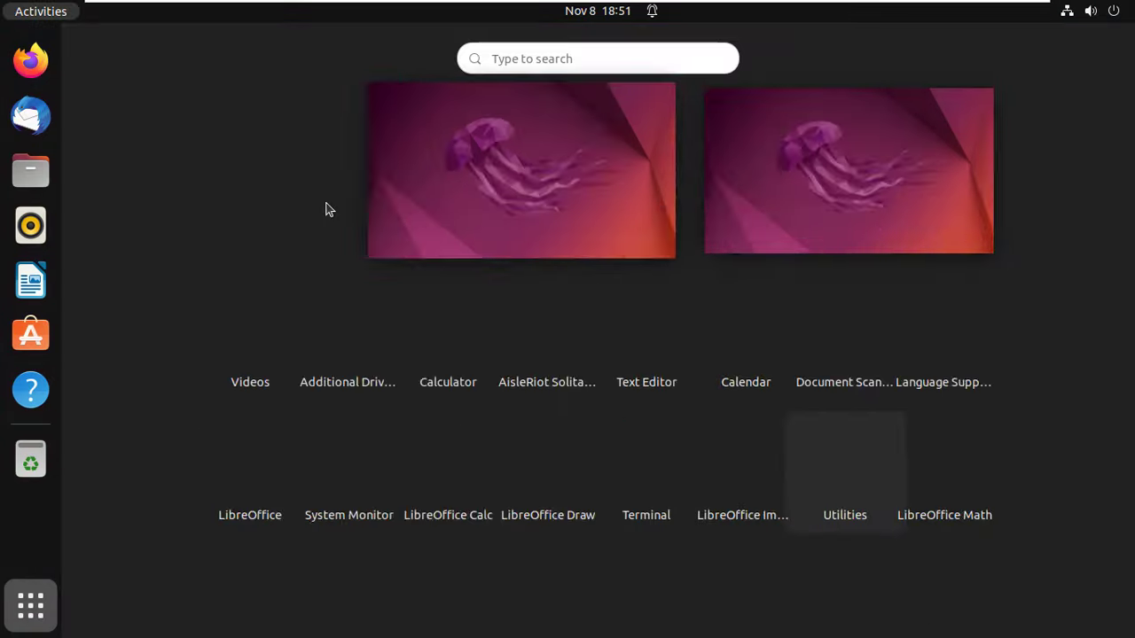
{"action": "left_click", "coordinate": [567, 59]}
{"action": "type", "text": "exten"}
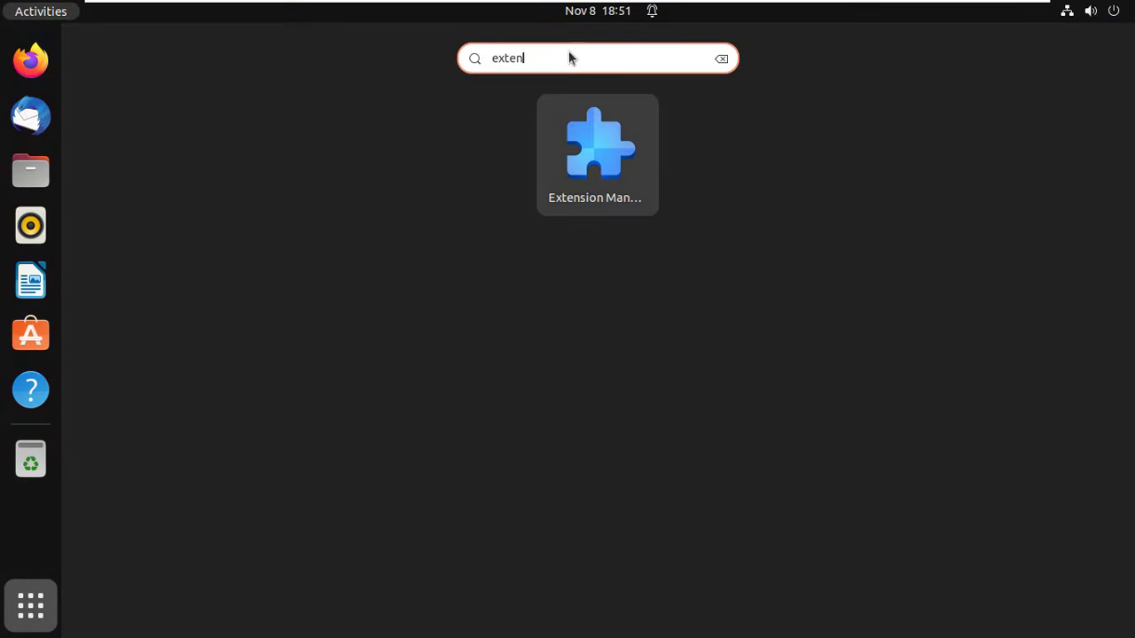
{"action": "left_click", "coordinate": [612, 168]}
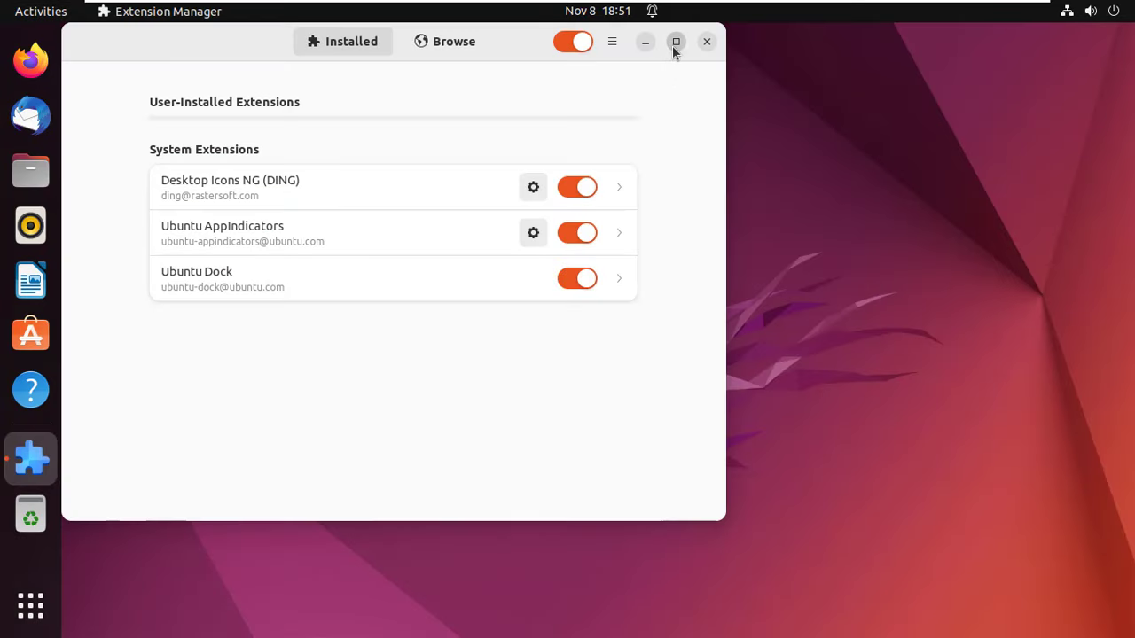
{"action": "left_click", "coordinate": [673, 47]}
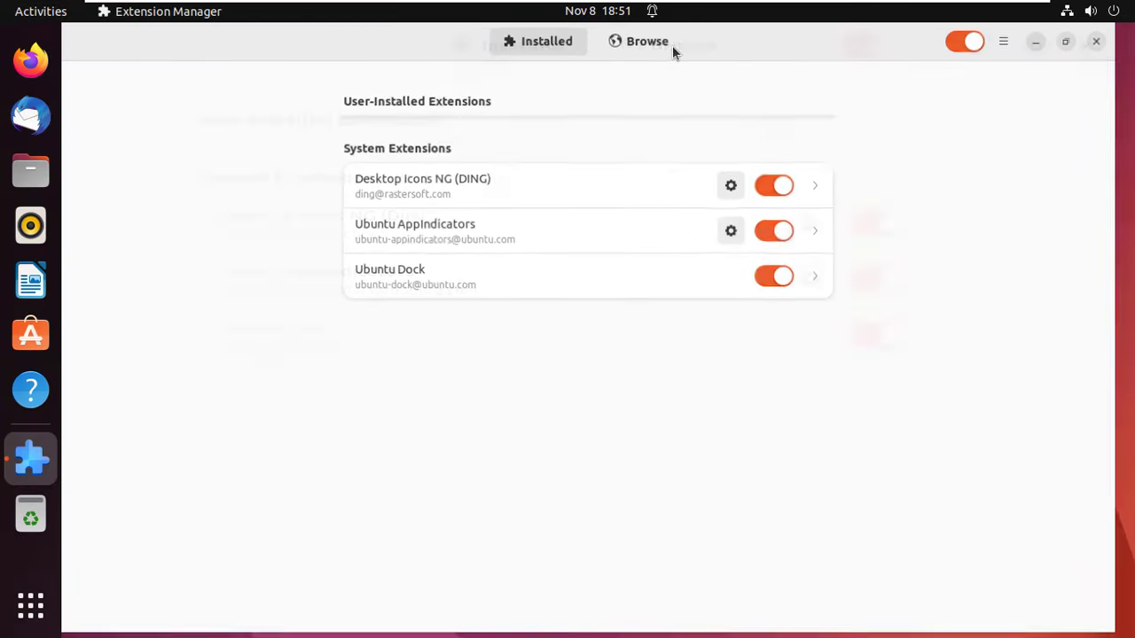
- Search the online extensions for allow, install Allow Locked Remote Desktop, and close Extension Manager
{"action": "left_click", "coordinate": [650, 45]}
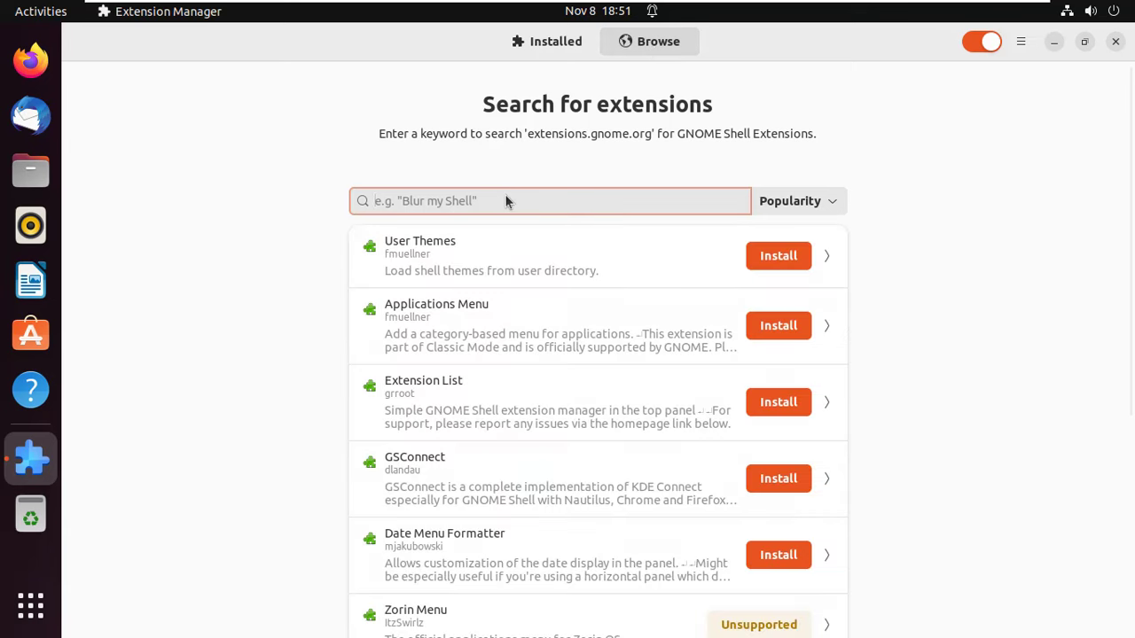
{"action": "type", "text": "allow"}
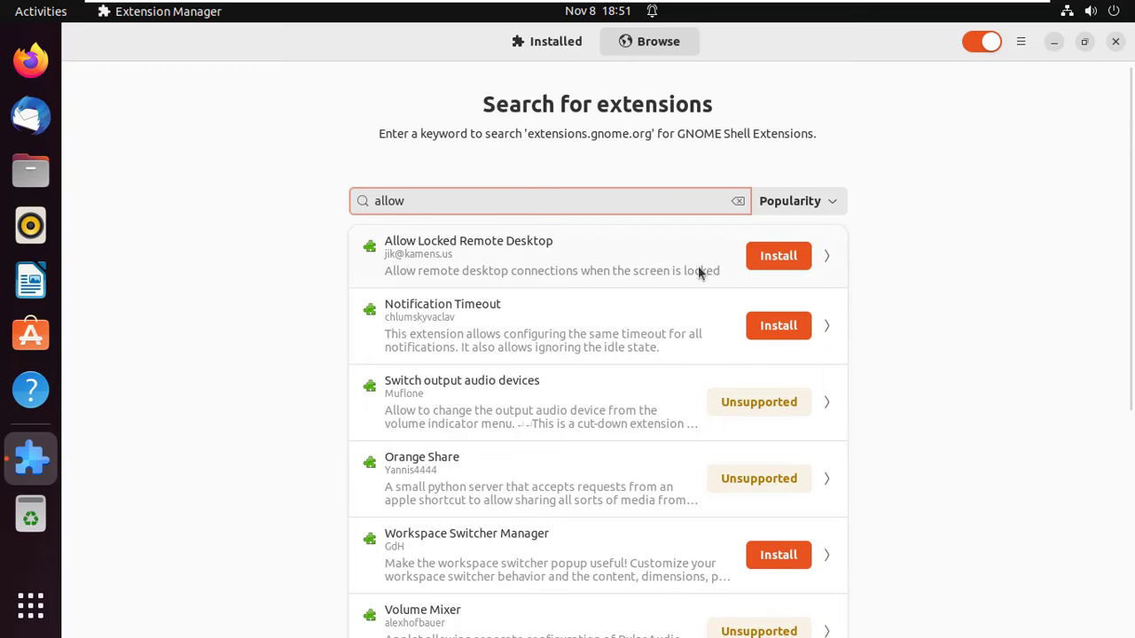
{"action": "left_click", "coordinate": [793, 264]}
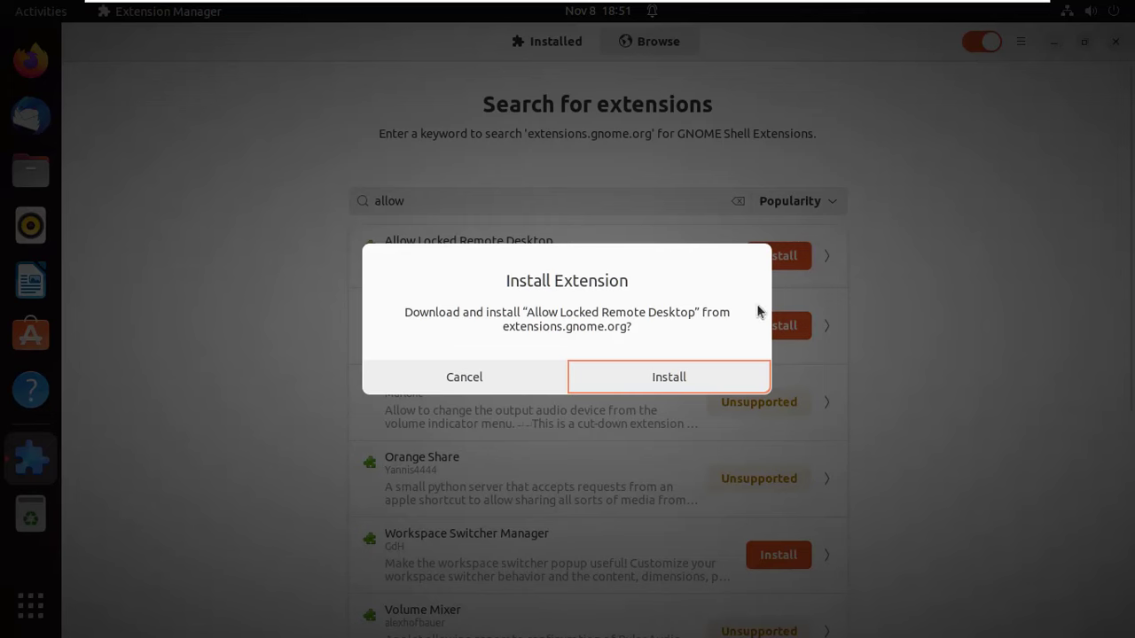
{"action": "left_click", "coordinate": [701, 383]}
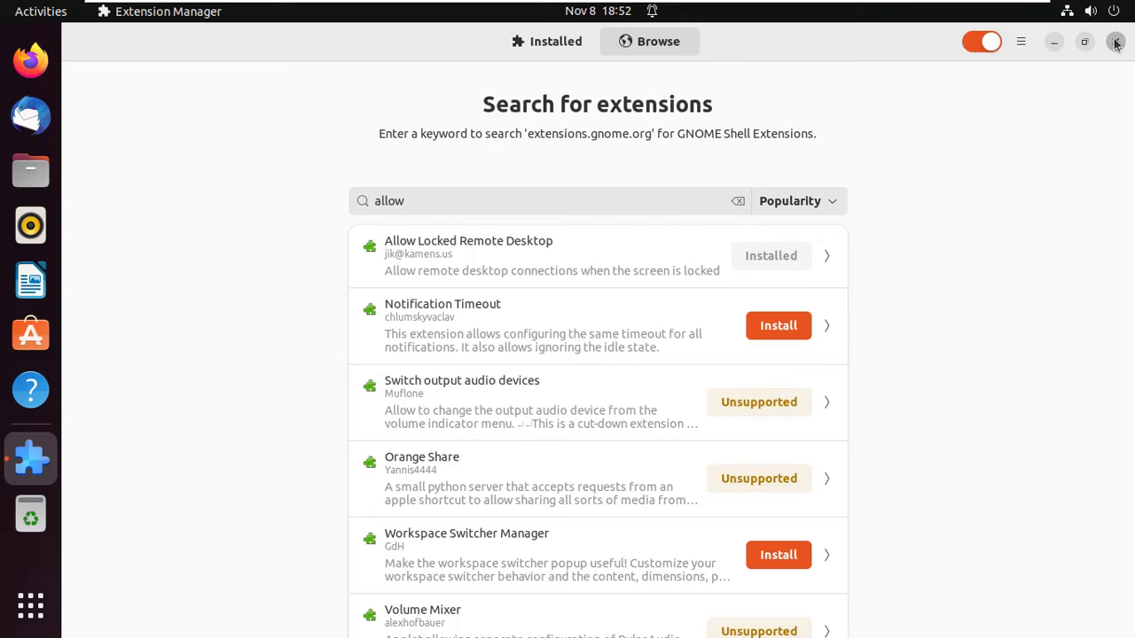
{"action": "left_click", "coordinate": [1115, 42]}
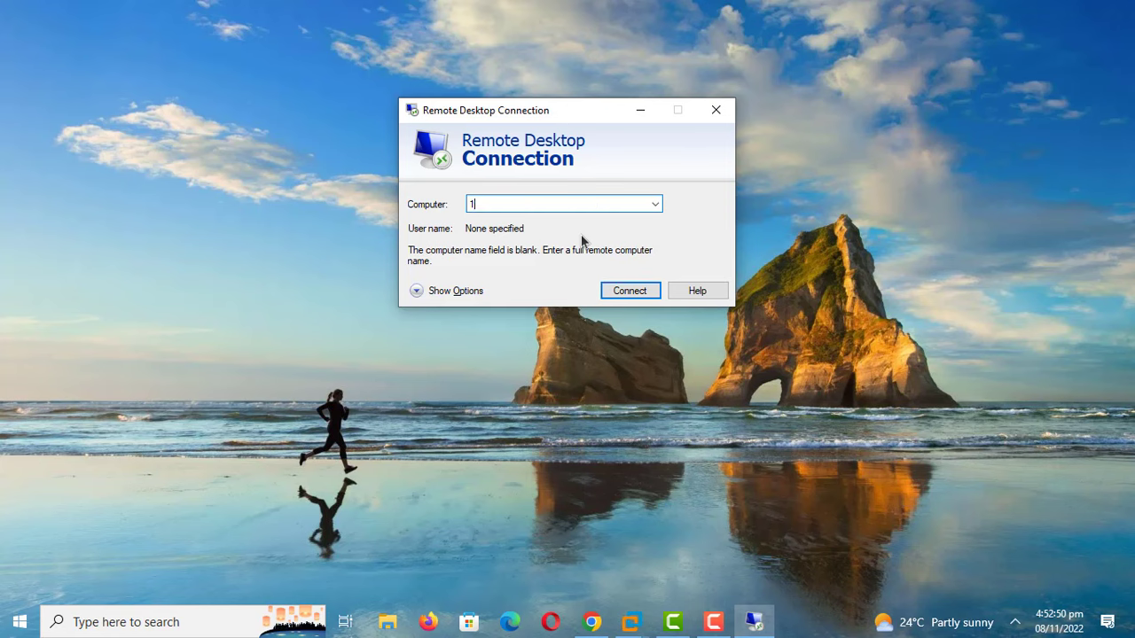
- In Remote Desktop Connection on Windows, set the computer to 192.168.31.128 and start connecting
{"action": "type", "text": "192.168.31.128"}
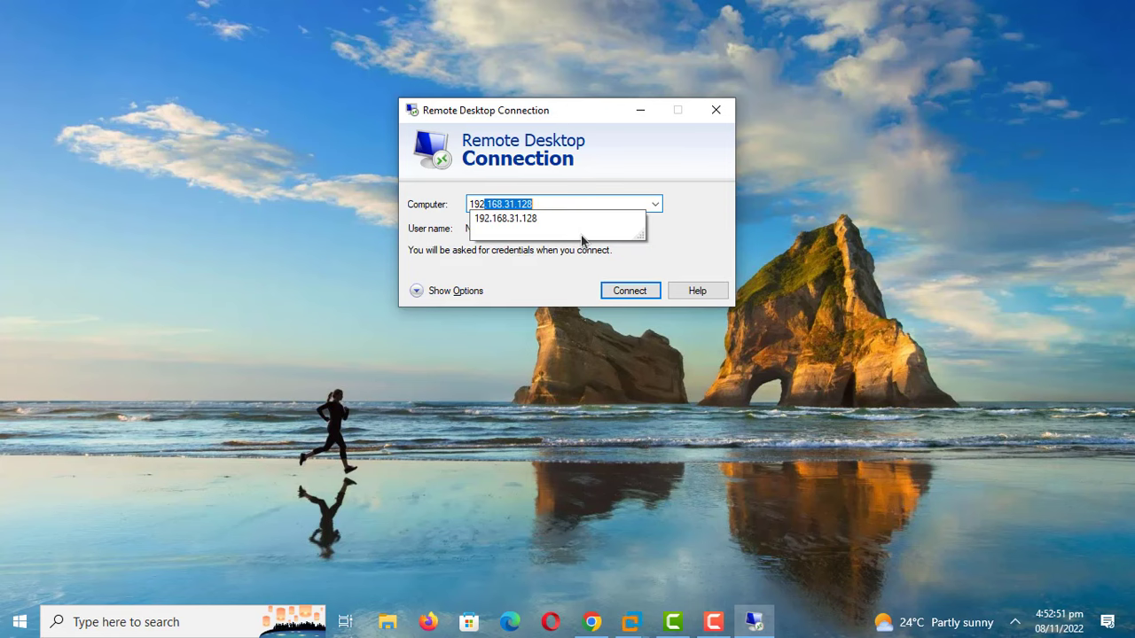
{"action": "left_click", "coordinate": [577, 250]}
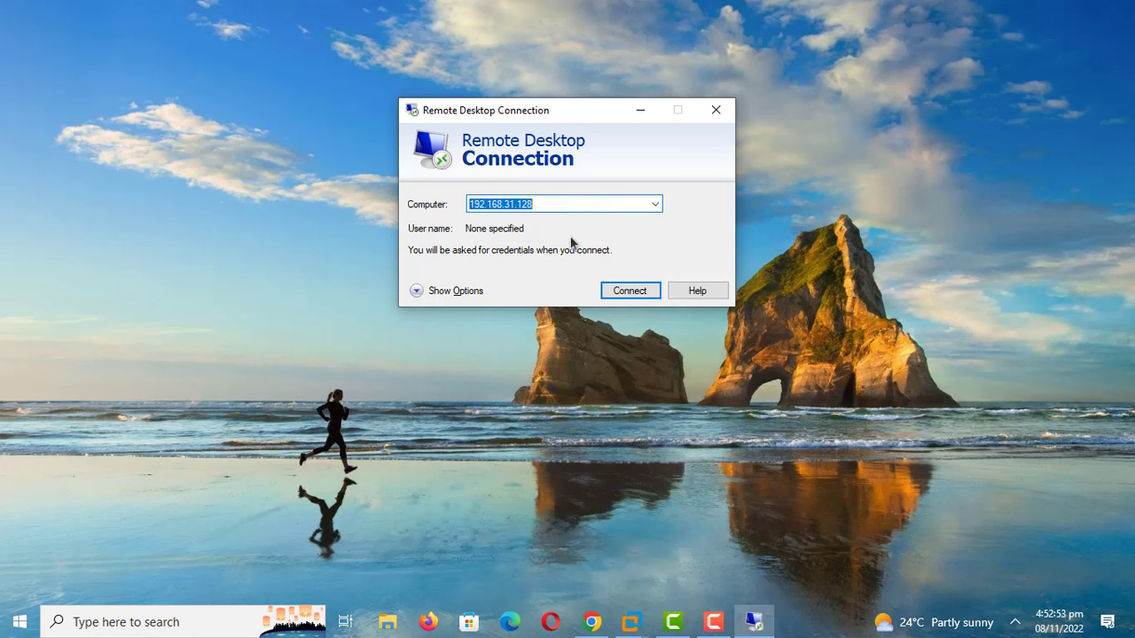
{"action": "left_click", "coordinate": [608, 292]}
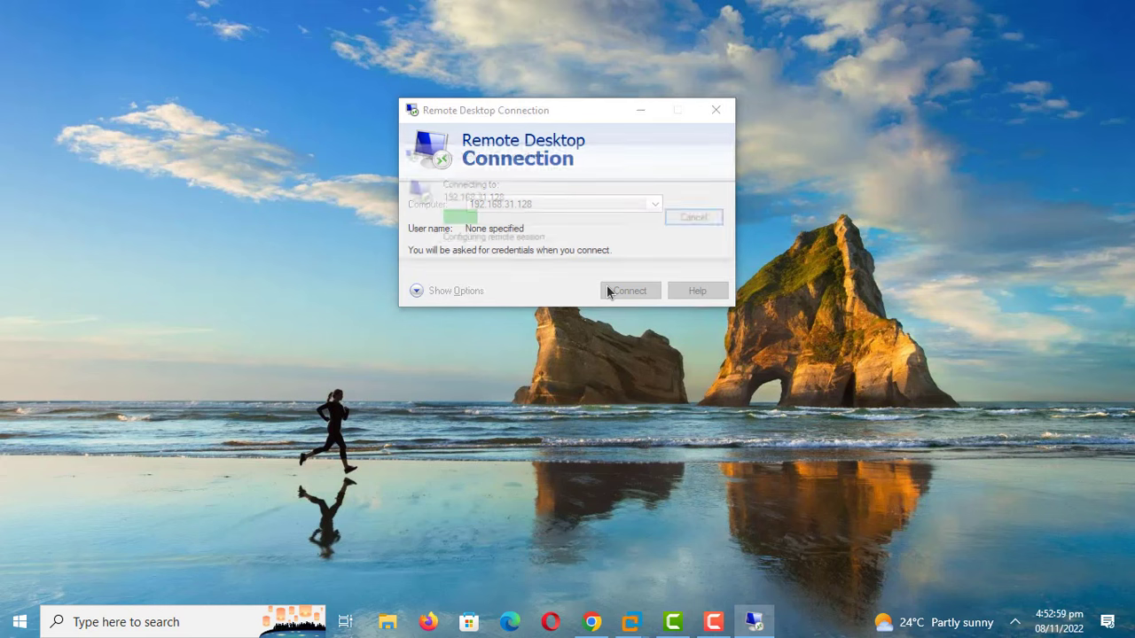
- Enter the remote desktop user name and password, and accept connecting despite the certificate errors
{"action": "type", "text": "za"}
{"action": "type", "text": "ck"}
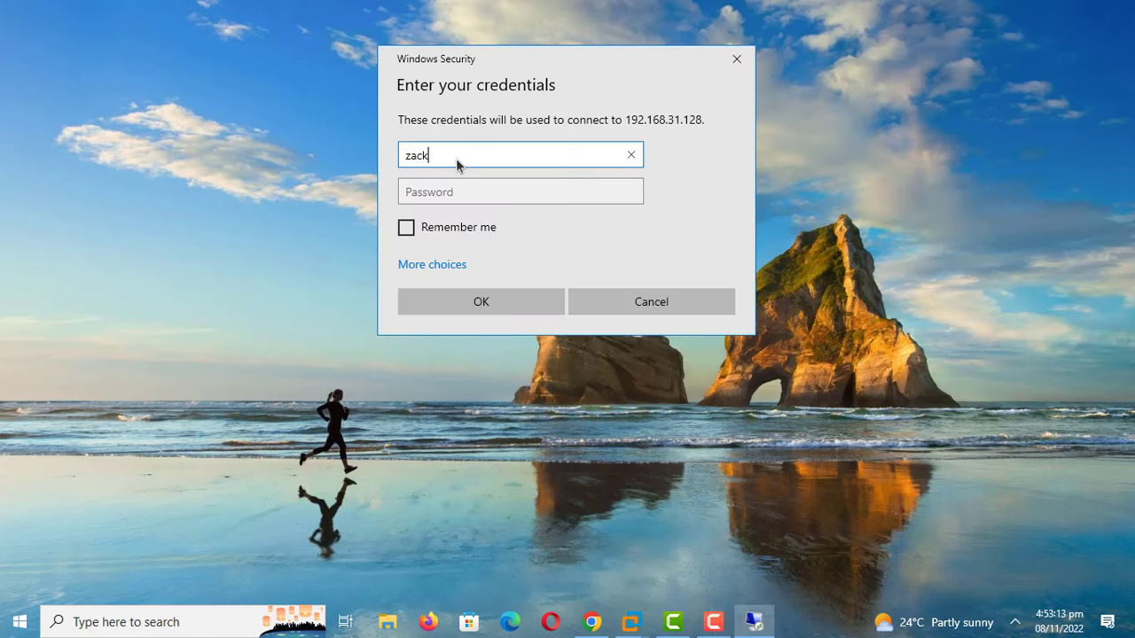
{"action": "key", "text": "Tab"}
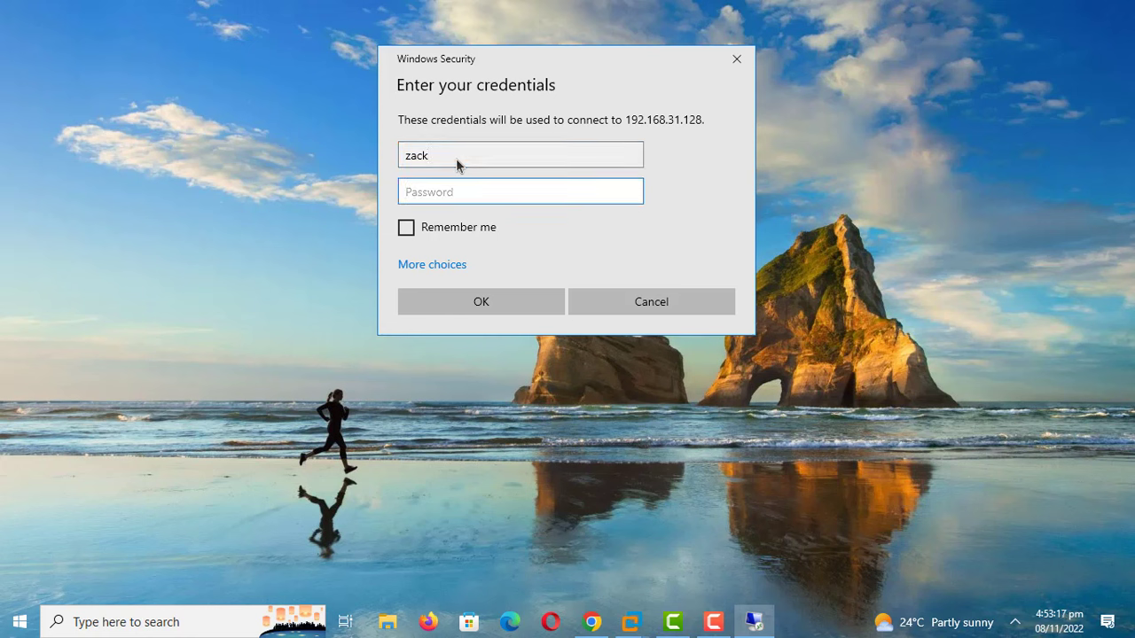
{"action": "type", "text": "********"}
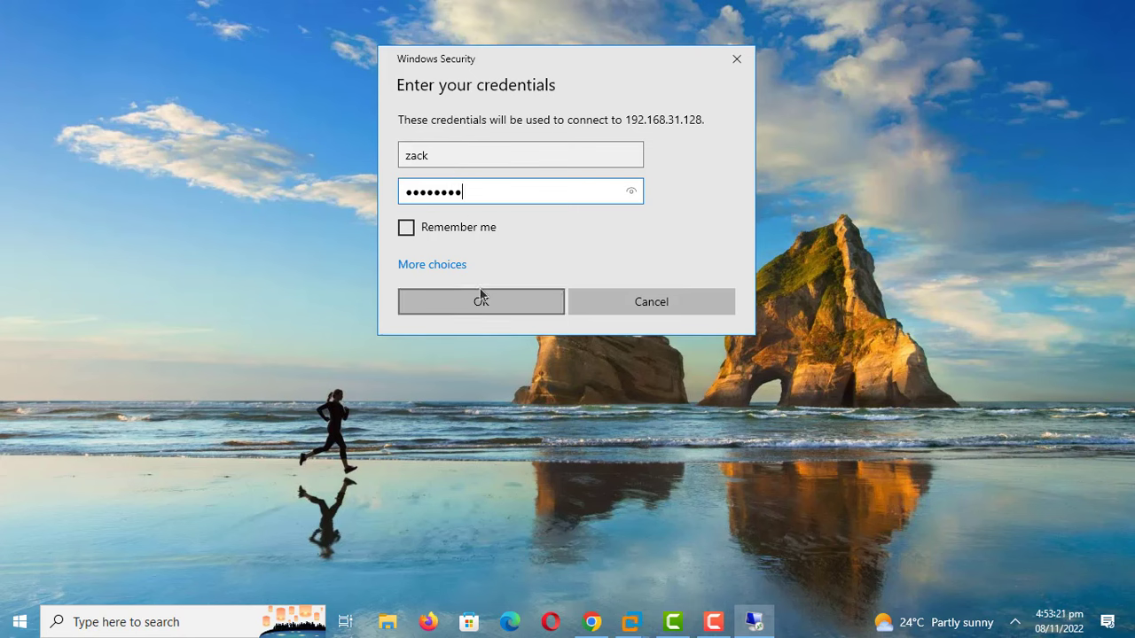
{"action": "left_click", "coordinate": [480, 290]}
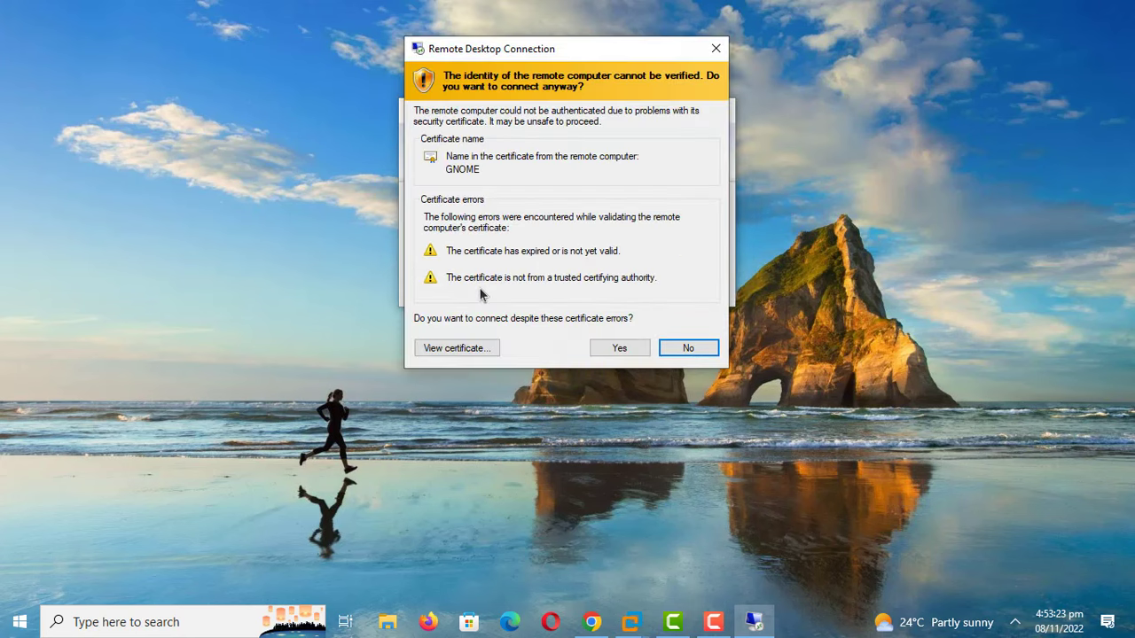
{"action": "left_click", "coordinate": [612, 348]}
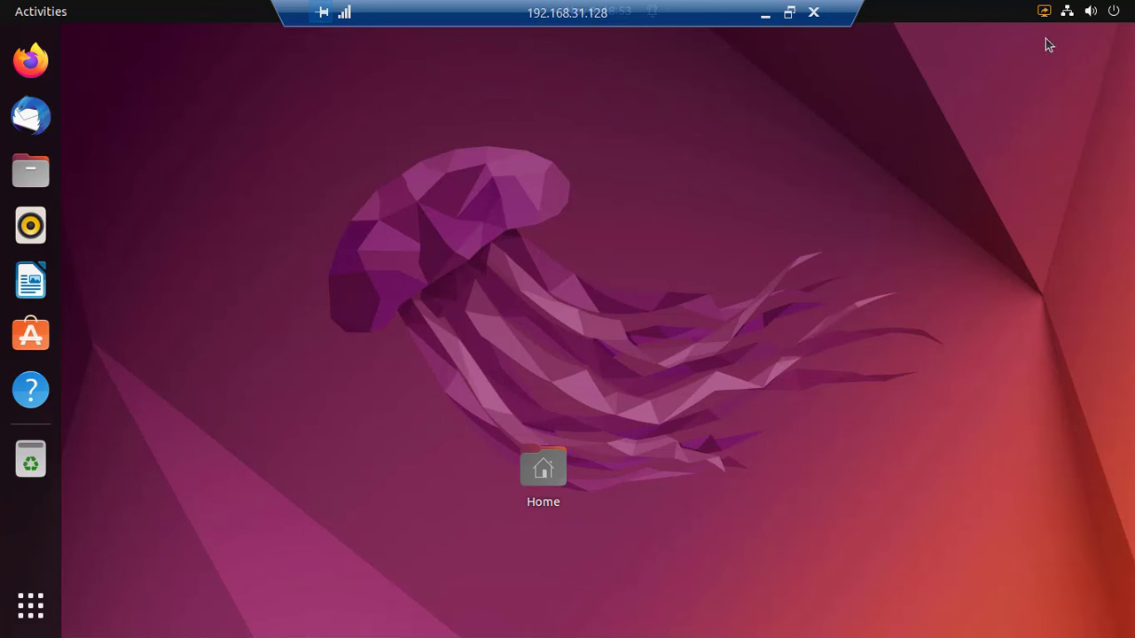
- Lock the Ubuntu session over the remote connection and unlock it with the account password
{"action": "left_click", "coordinate": [1107, 17]}
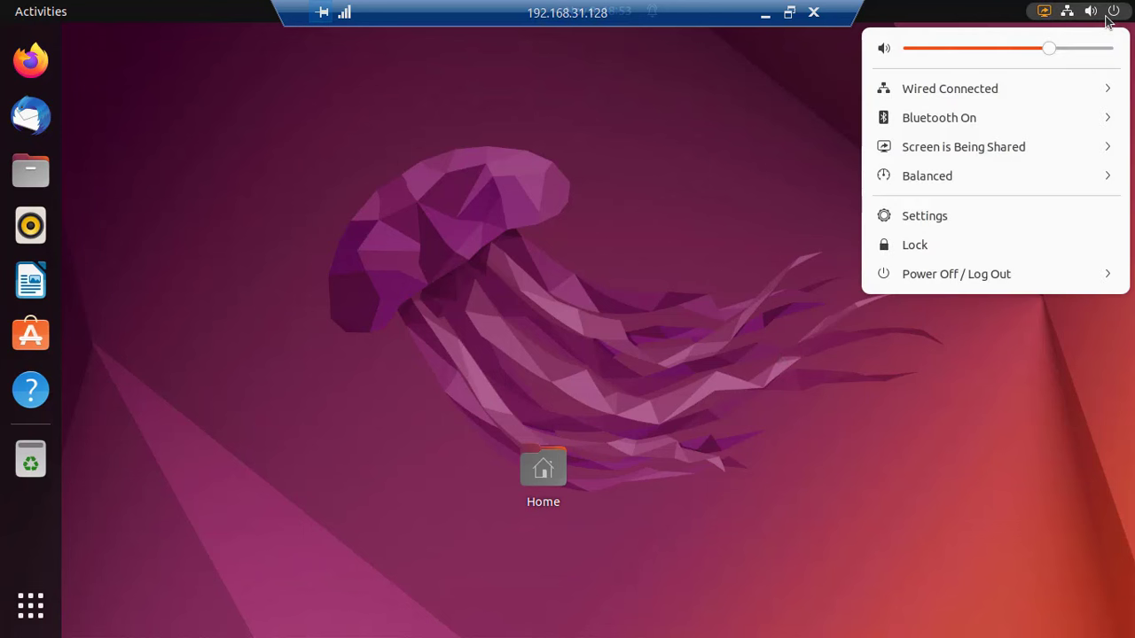
{"action": "left_click", "coordinate": [958, 244]}
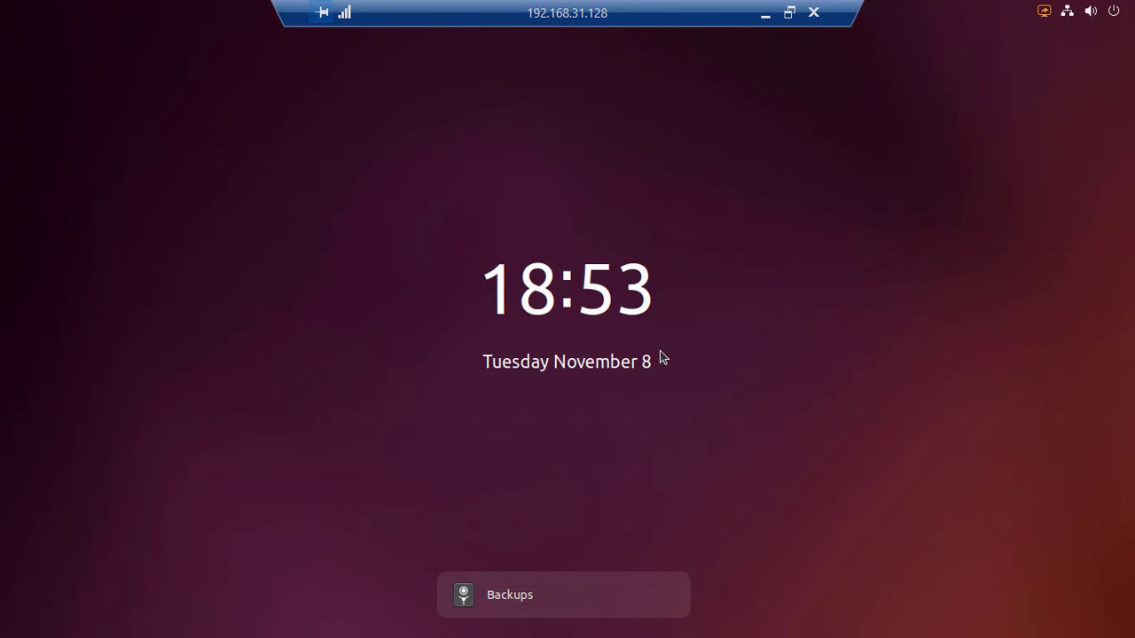
{"action": "key", "text": "Return"}
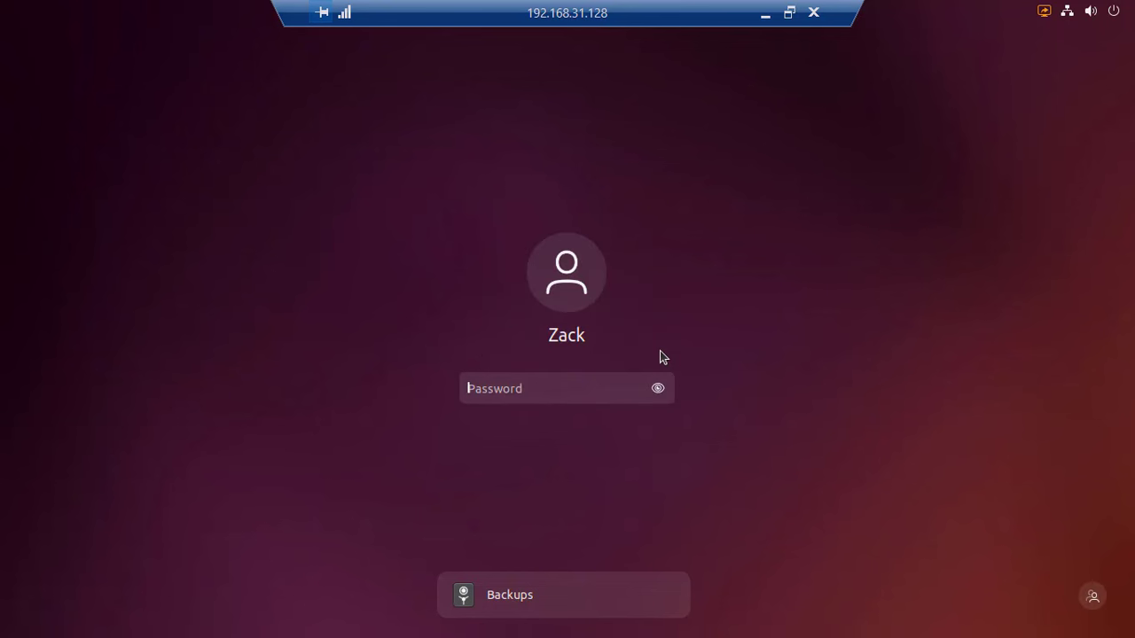
{"action": "type", "text": "●●●●●●●●●"}
{"action": "key", "text": "Return"}
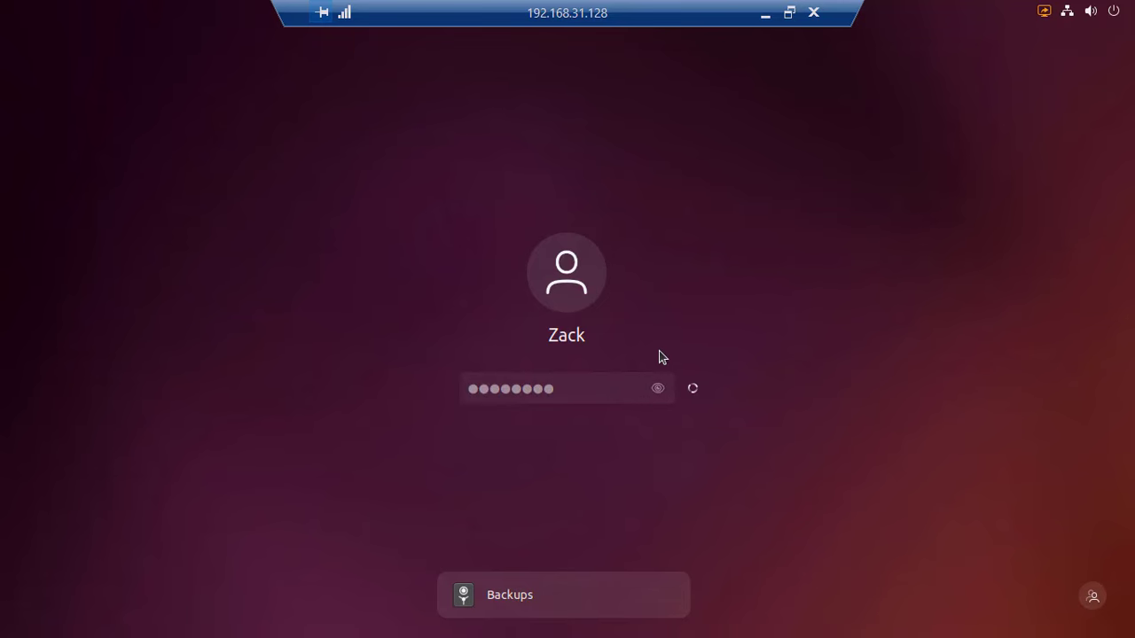